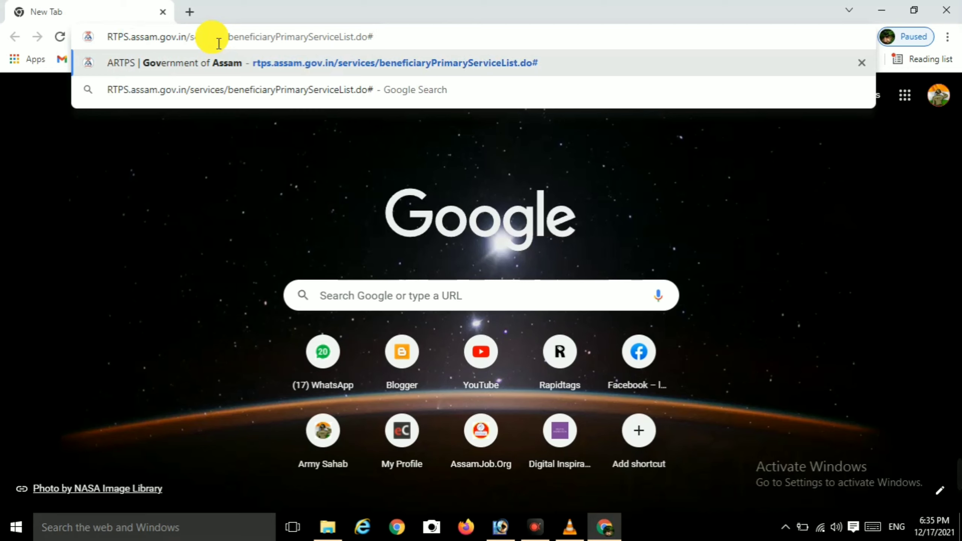
# Step: Trim the long service-list web address back to the rtps.assam.gov.in portal address
pyautogui.press('BackSpace')
pyautogui.press('BackSpace')
pyautogui.press('BackSpace')
pyautogui.press('BackSpace')
pyautogui.press('BackSpace')
pyautogui.press('BackSpace')
pyautogui.press('BackSpace')
pyautogui.press('BackSpace')
pyautogui.press('BackSpace')
pyautogui.press('BackSpace')
pyautogui.press('BackSpace')
pyautogui.press('BackSpace')
pyautogui.press('BackSpace')
pyautogui.press('BackSpace')
pyautogui.press('BackSpace')
pyautogui.press('BackSpace')
pyautogui.press('BackSpace')
pyautogui.press('BackSpace')
pyautogui.press('BackSpace')
pyautogui.press('BackSpace')
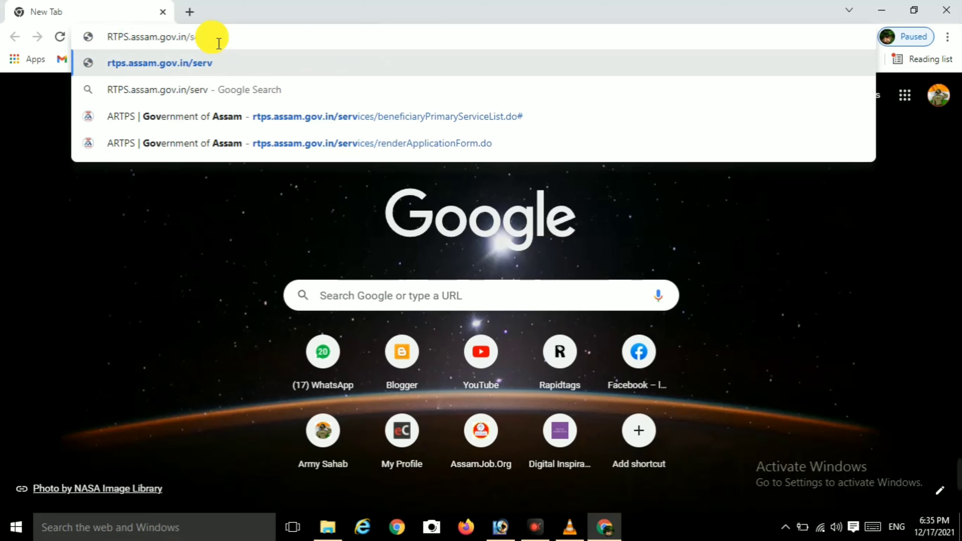
pyautogui.press('BackSpace')
pyautogui.press('BackSpace')
pyautogui.press('BackSpace')
pyautogui.press('BackSpace')
pyautogui.press('BackSpace')
# Step: Load the rtps.assam.gov.in home page and open the REGISTER citizen registration form
pyautogui.press('Return')
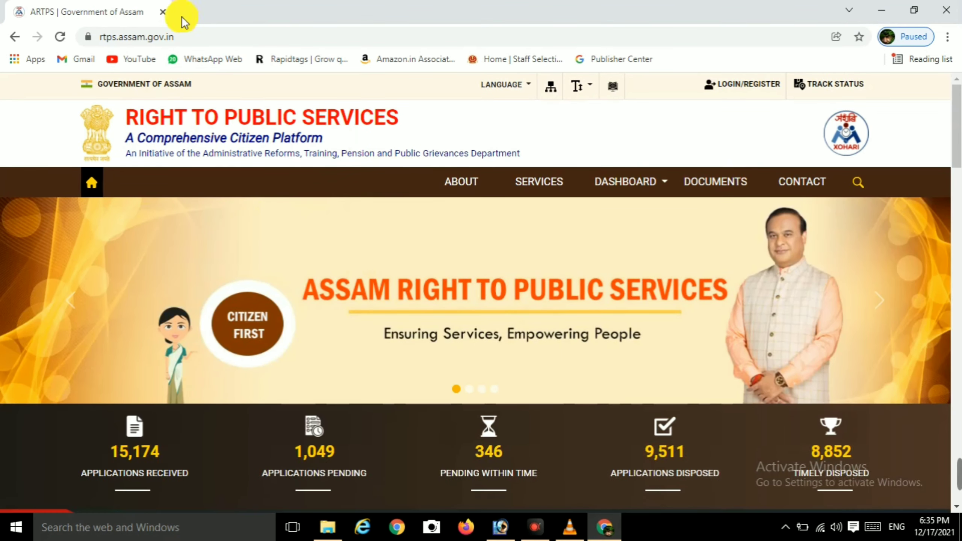
pyautogui.scroll(-3, 403, 221)
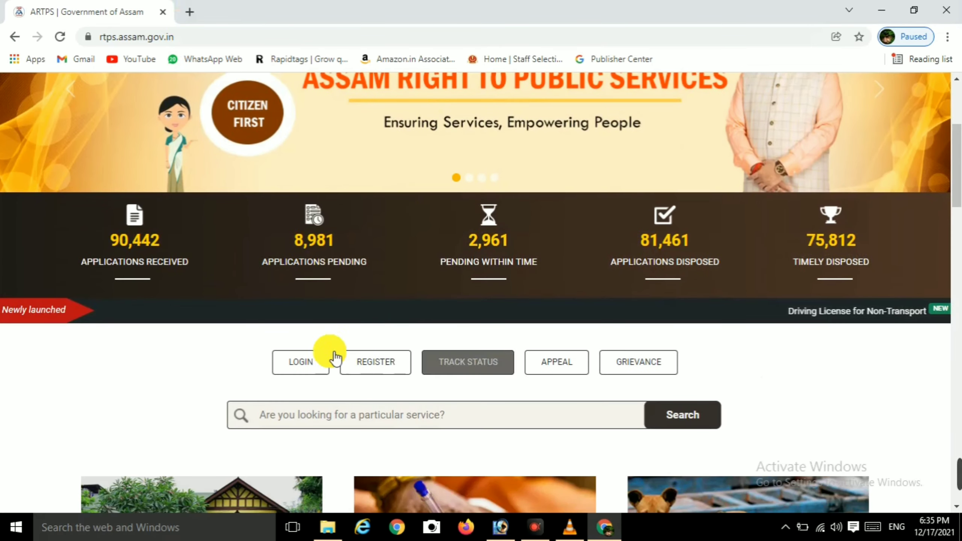
pyautogui.click(389, 363)
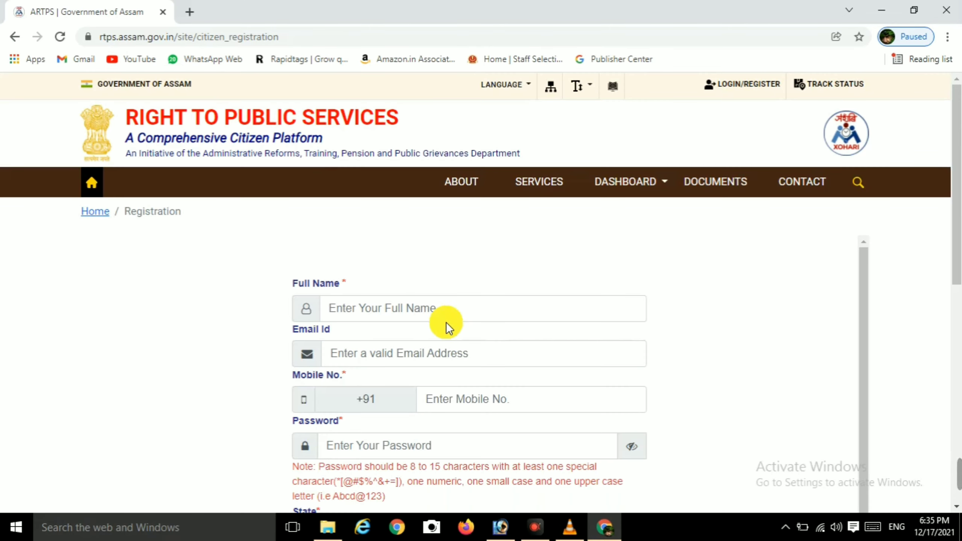
# Step: Enter the applicant's full name and a mobile number, which the portal reports as already registered
pyautogui.click(435, 320)
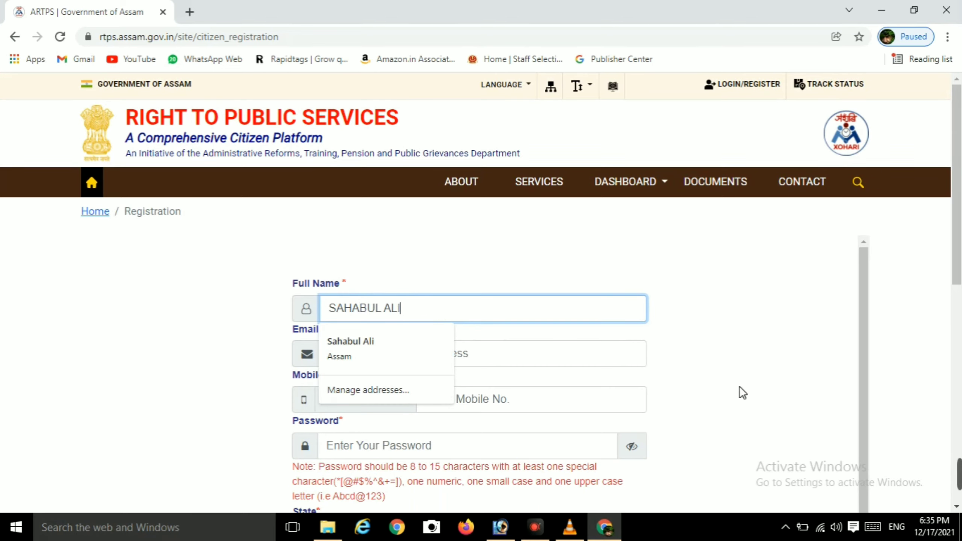
pyautogui.click(739, 386)
pyautogui.scroll(-2, 576, 330)
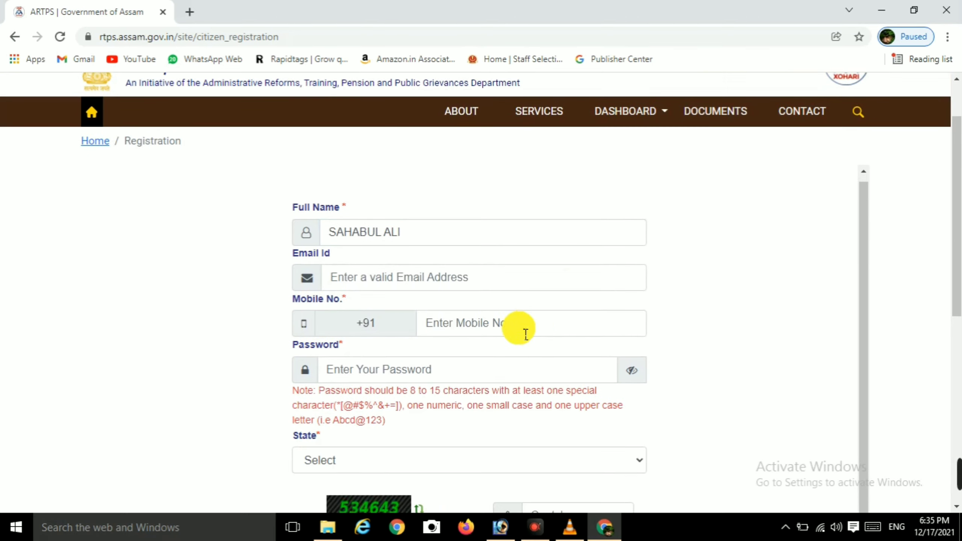
pyautogui.click(420, 288)
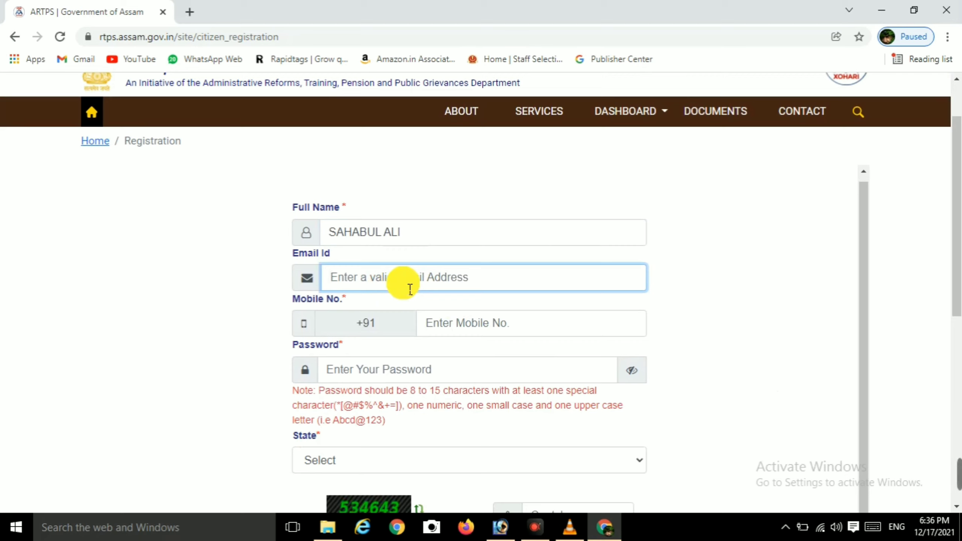
pyautogui.click(493, 330)
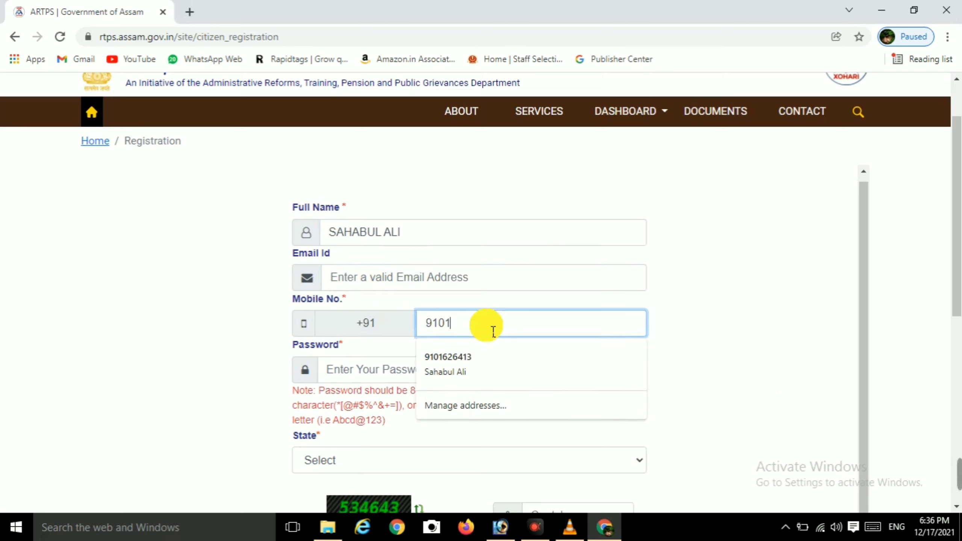
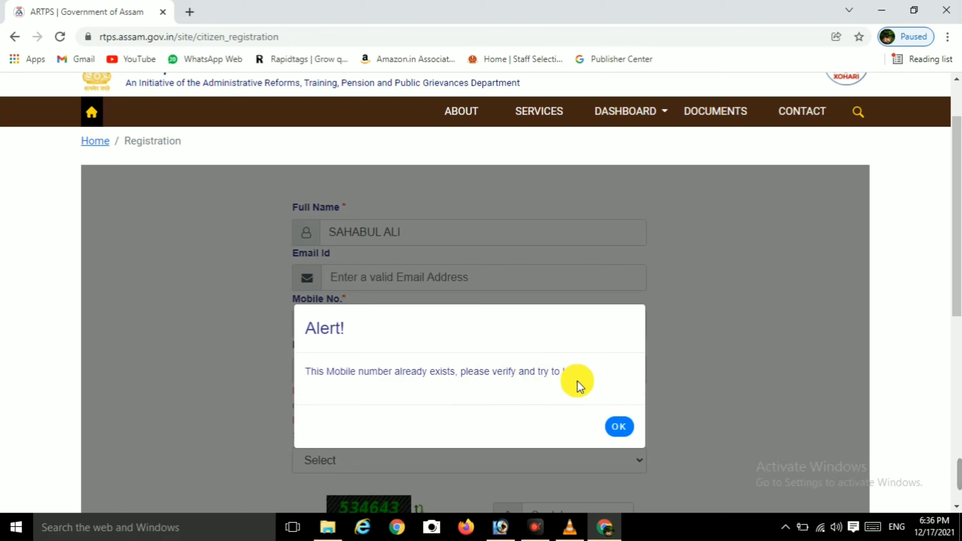
# Step: Dismiss the 'already exists' alert and enter a different mobile number
pyautogui.click(621, 434)
pyautogui.click(486, 330)
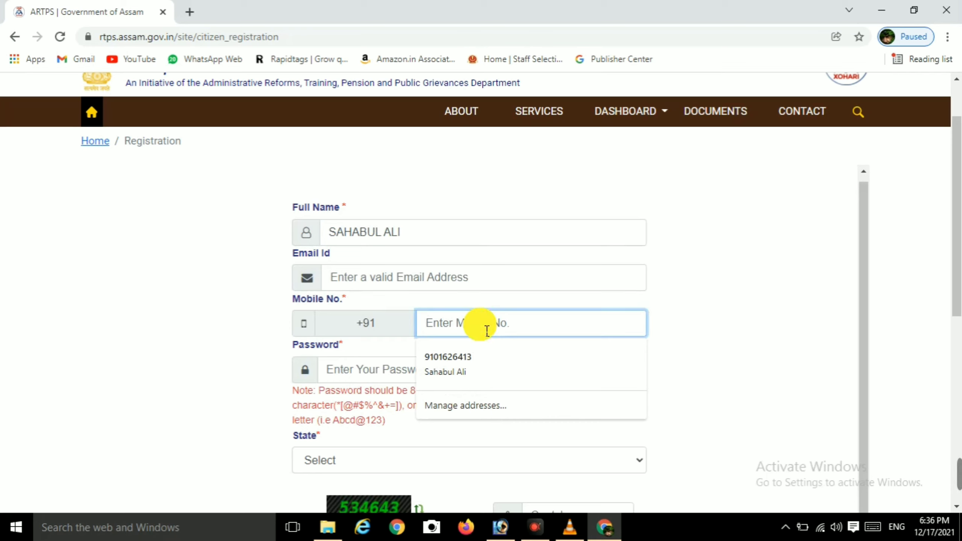
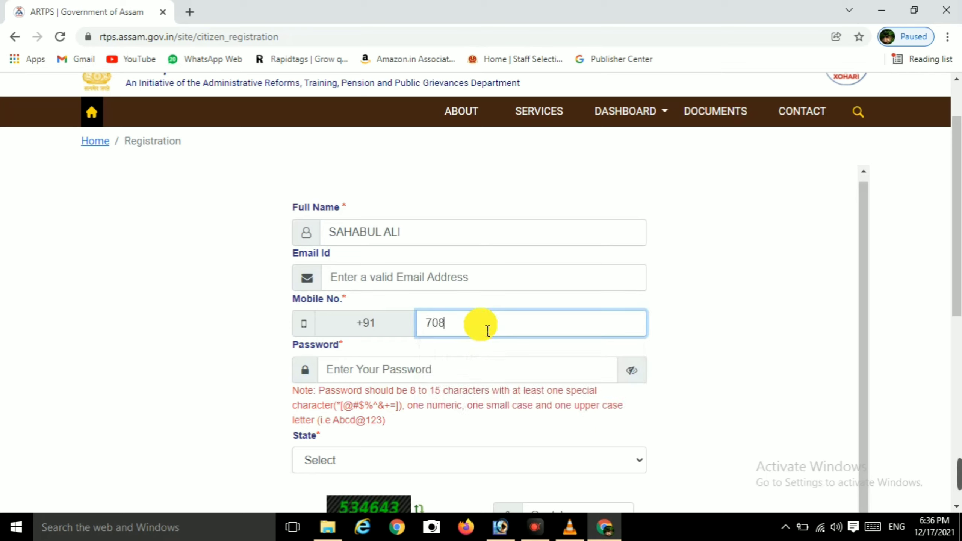
pyautogui.click(692, 360)
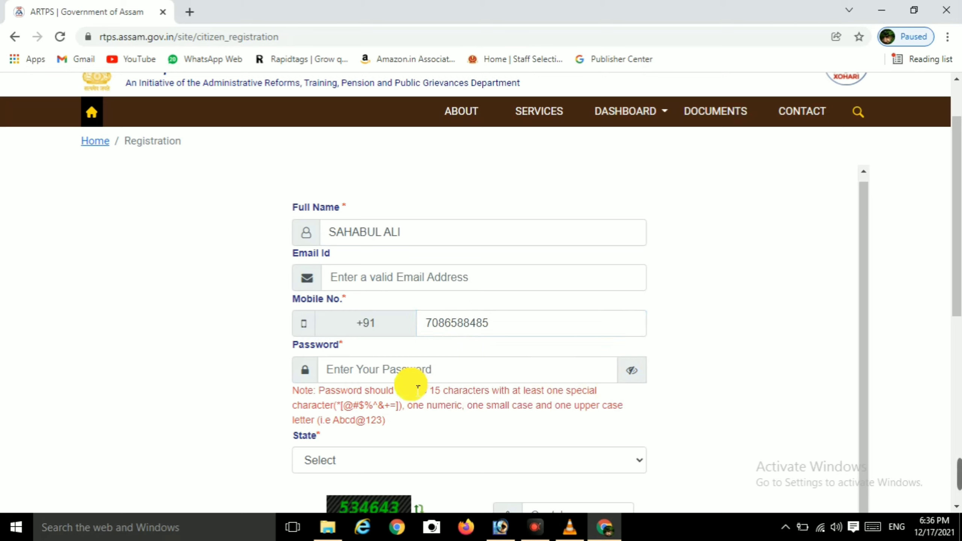
# Step: Type the account password, correcting a mistyped character, and reveal it as plain text
pyautogui.click(418, 375)
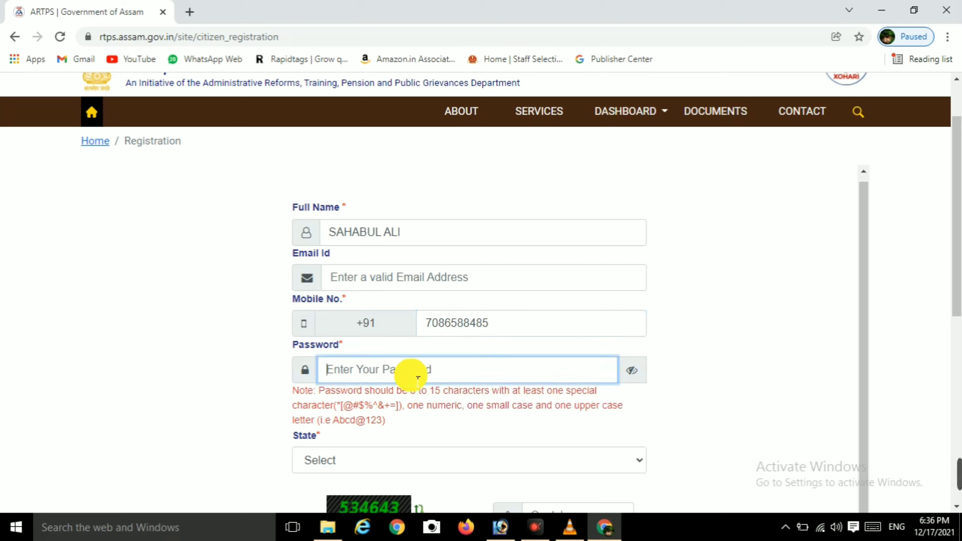
pyautogui.write('S')
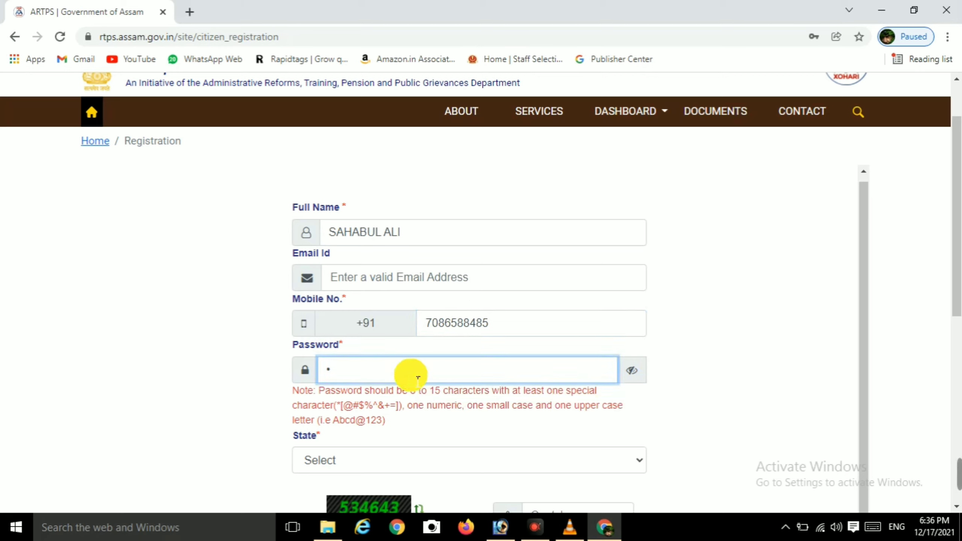
pyautogui.press('BackSpace')
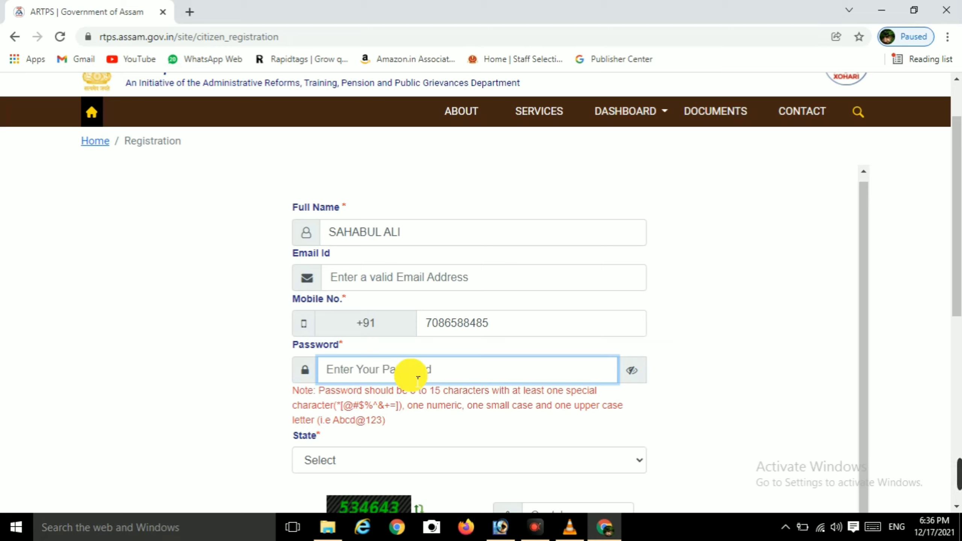
pyautogui.write('S')
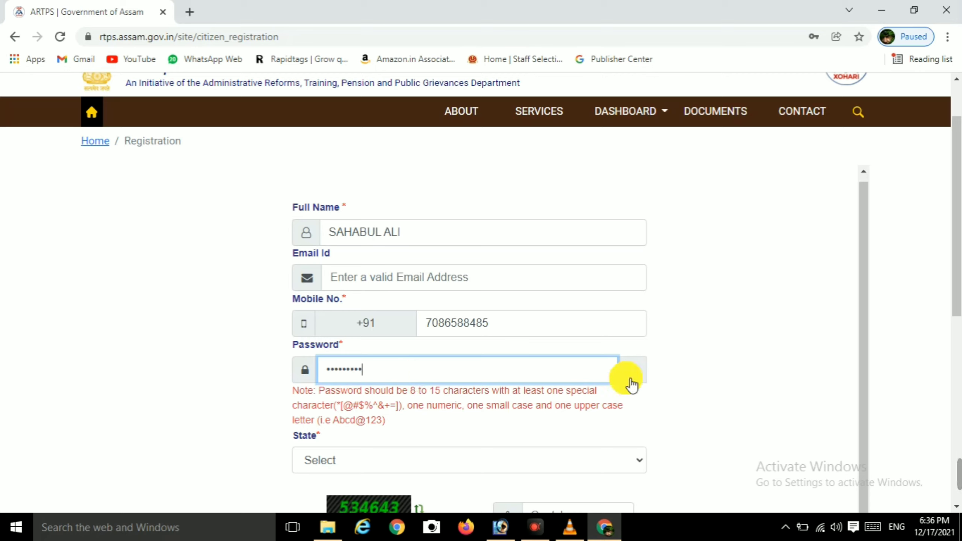
pyautogui.click(631, 370)
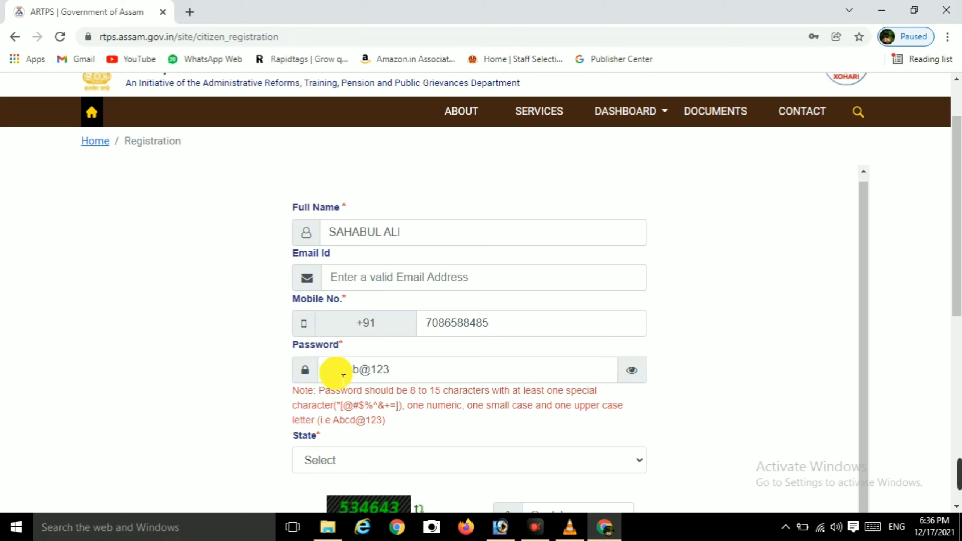
pyautogui.scroll(-1, 394, 379)
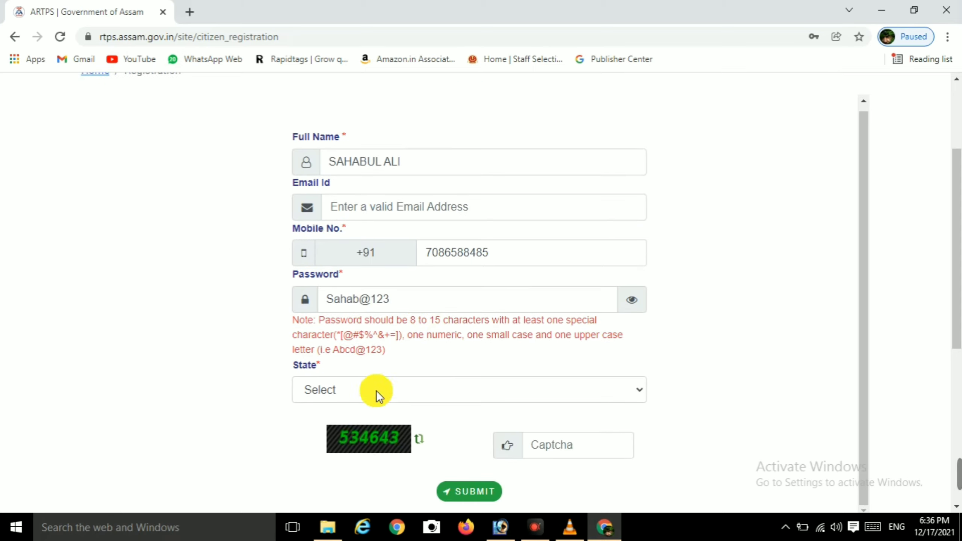
# Step: Choose ASSAM as the state, enter the captcha code and submit the registration
pyautogui.click(375, 391)
pyautogui.click(316, 153)
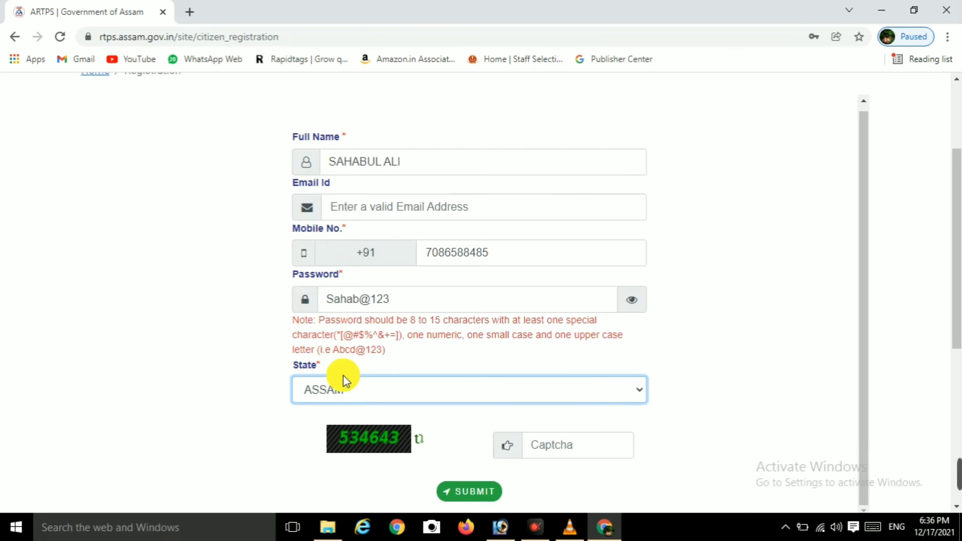
pyautogui.click(578, 447)
pyautogui.write('5')
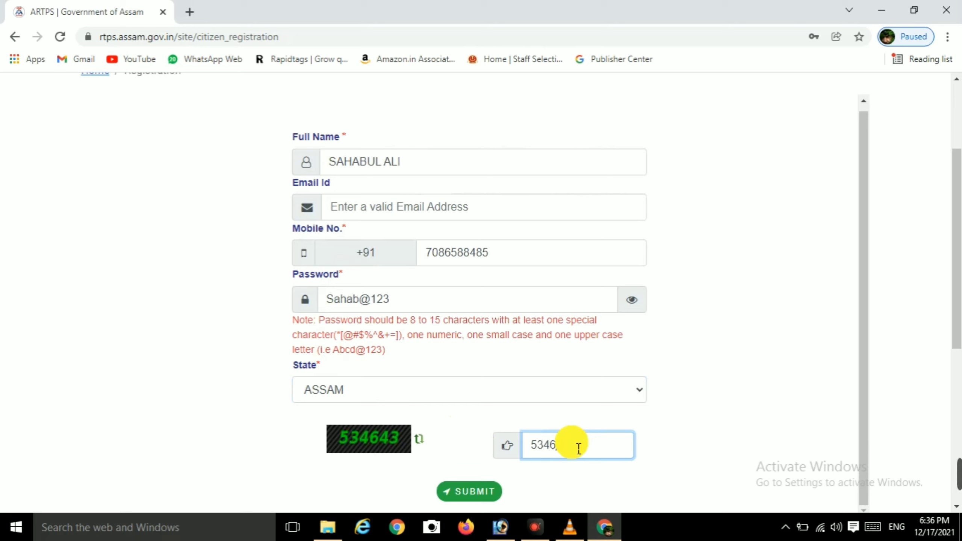
pyautogui.write('34643')
pyautogui.click(463, 489)
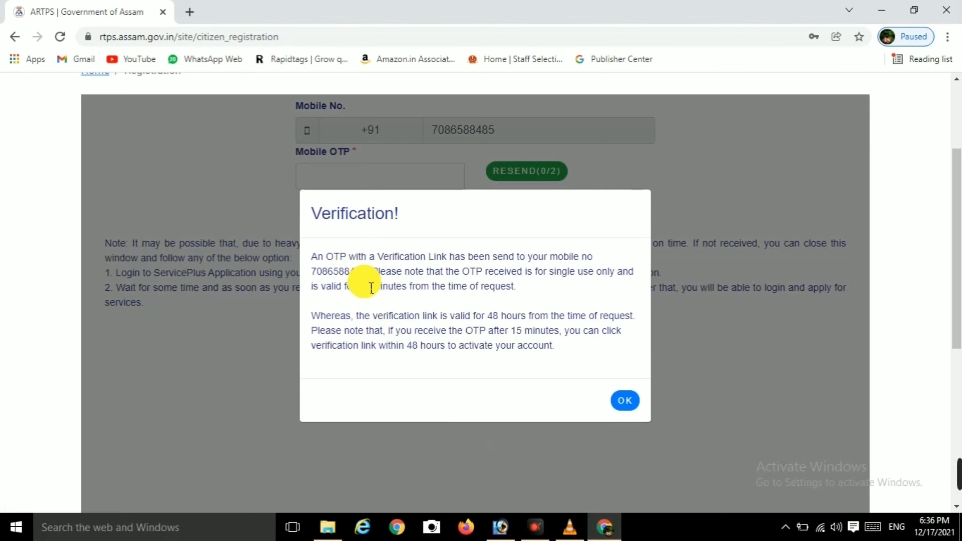
# Step: Close the verification notice and have the mobile OTP resent, acknowledging the confirmation
pyautogui.click(637, 408)
pyautogui.click(373, 186)
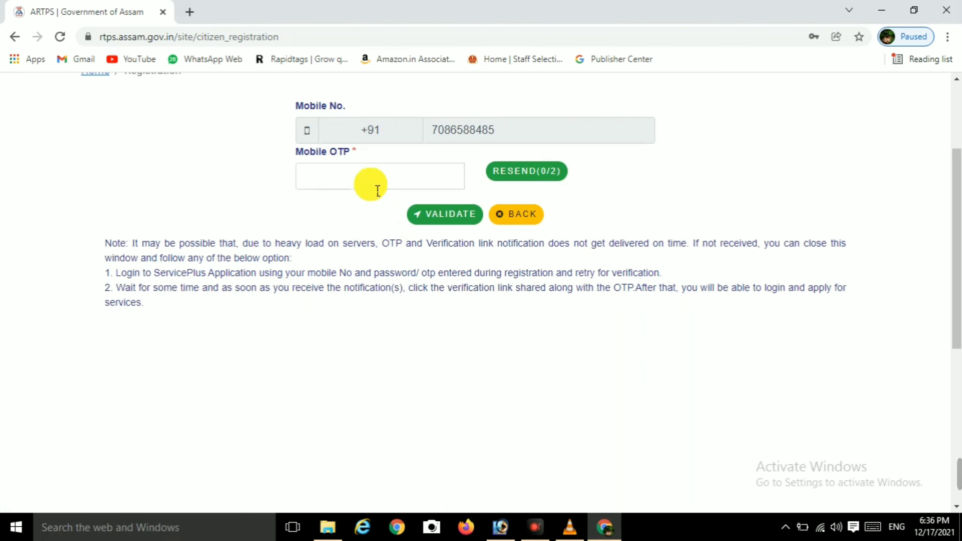
pyautogui.click(334, 182)
pyautogui.click(606, 183)
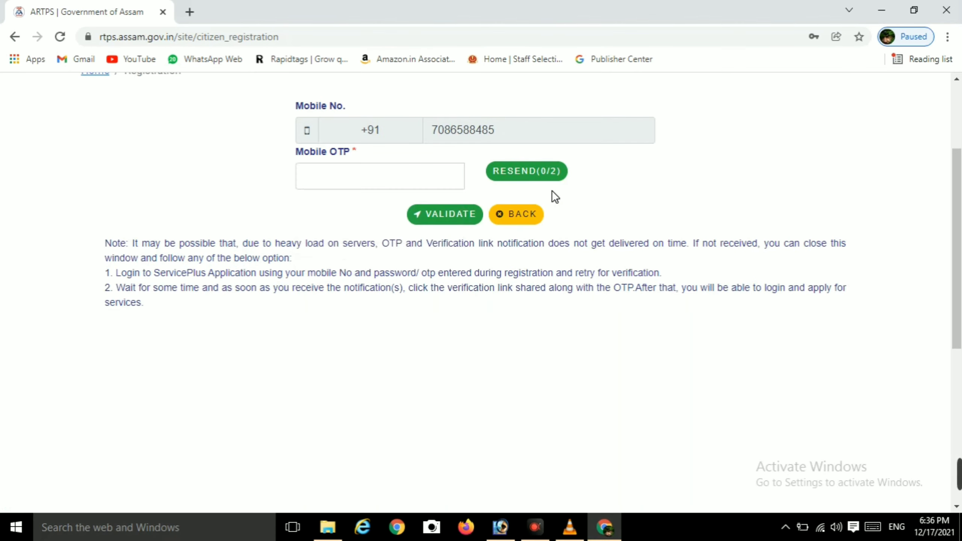
pyautogui.click(520, 173)
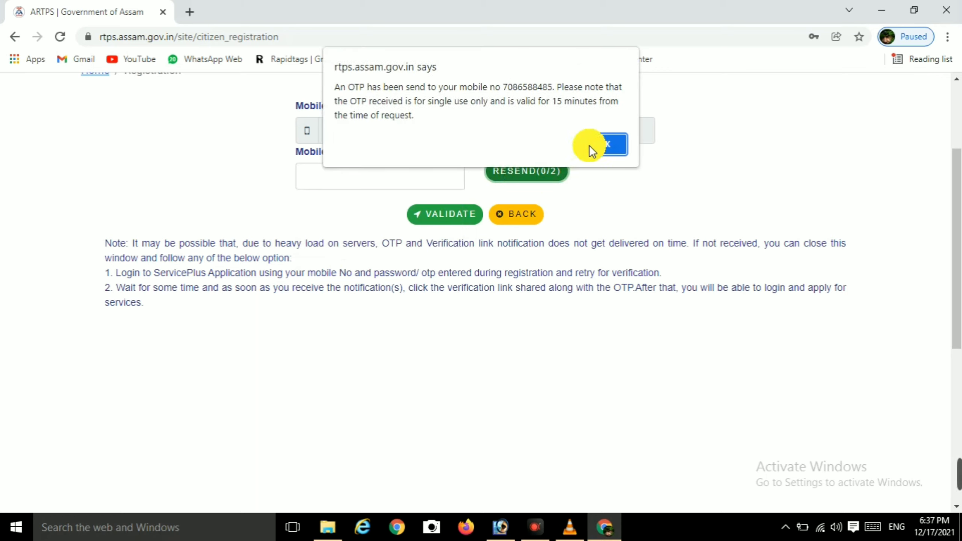
pyautogui.click(601, 143)
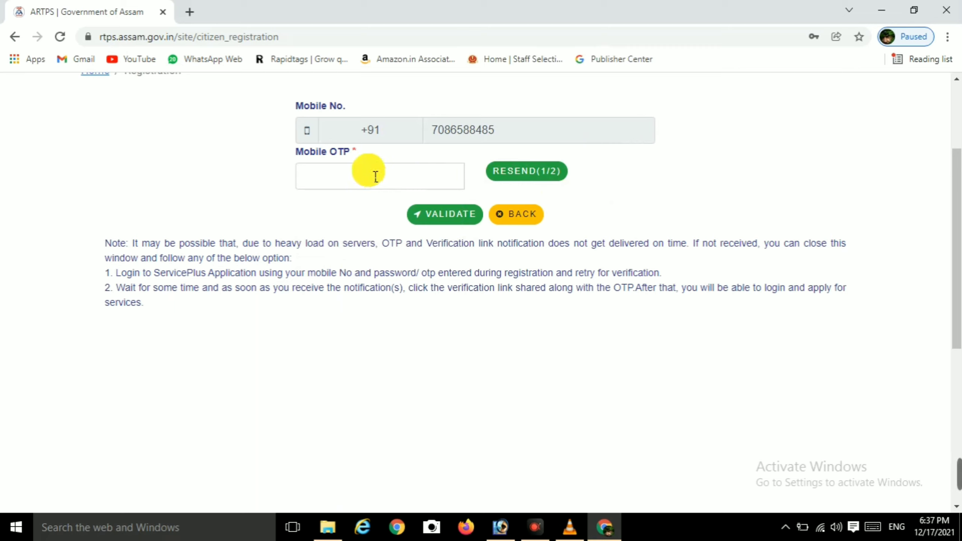
# Step: Enter the received OTP, verify it and log in to the ARTPS home page
pyautogui.click(332, 178)
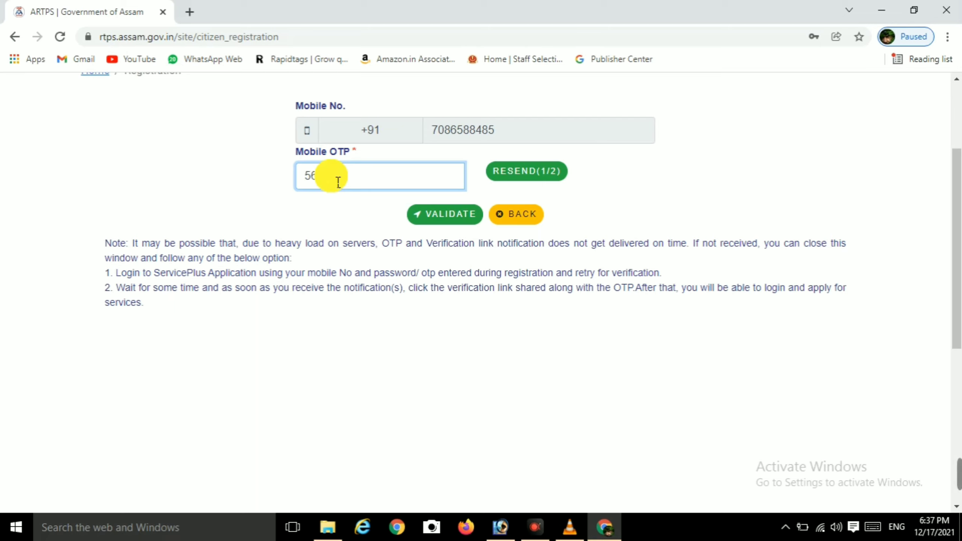
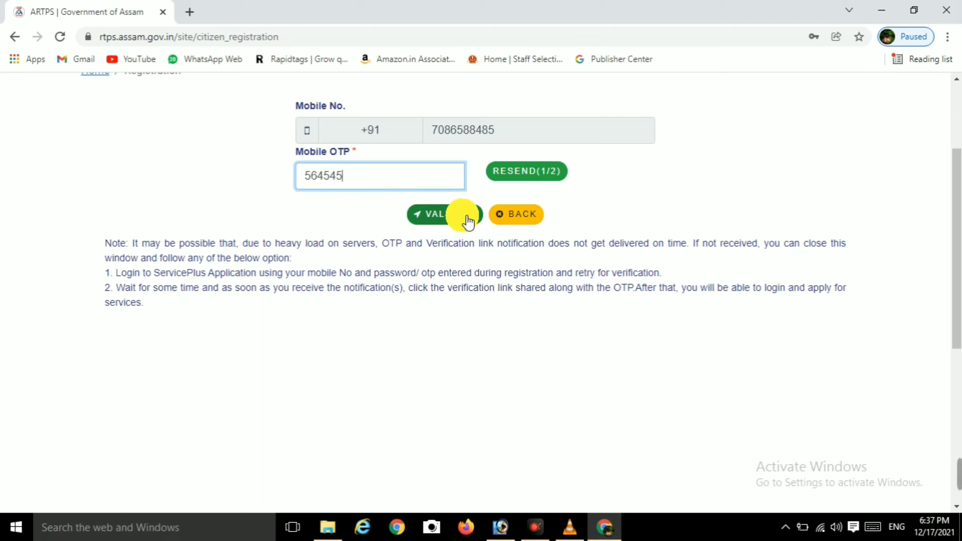
pyautogui.click(510, 212)
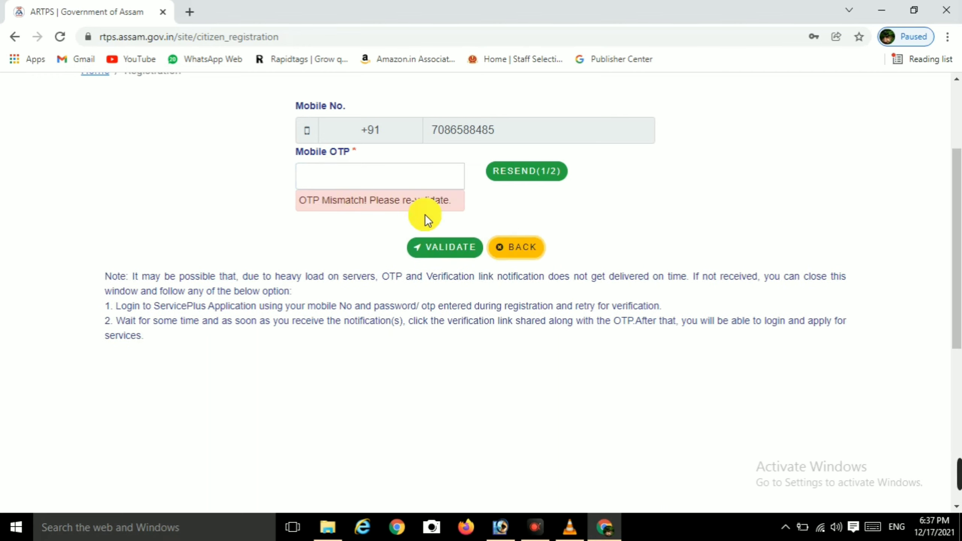
pyautogui.click(354, 175)
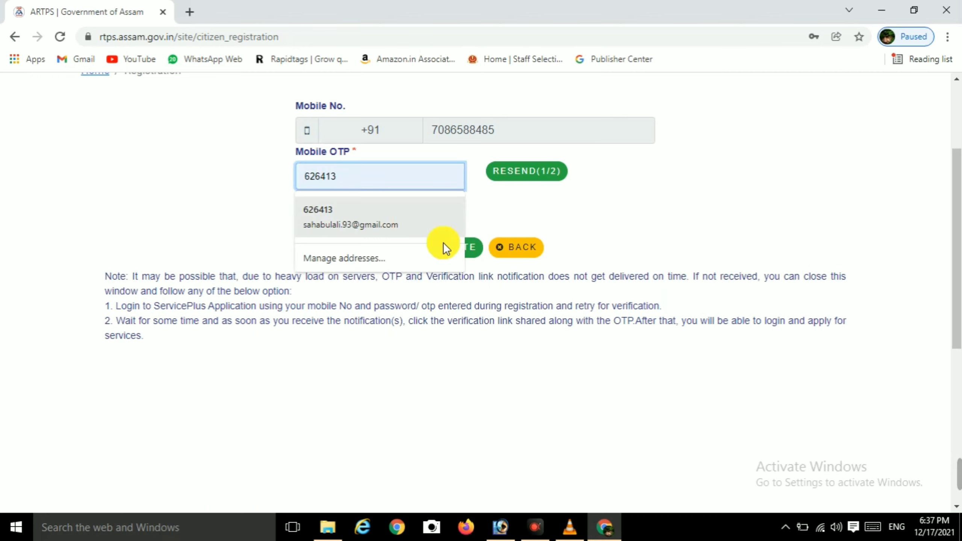
pyautogui.moveTo(507, 306); pyautogui.dragTo(526, 321)
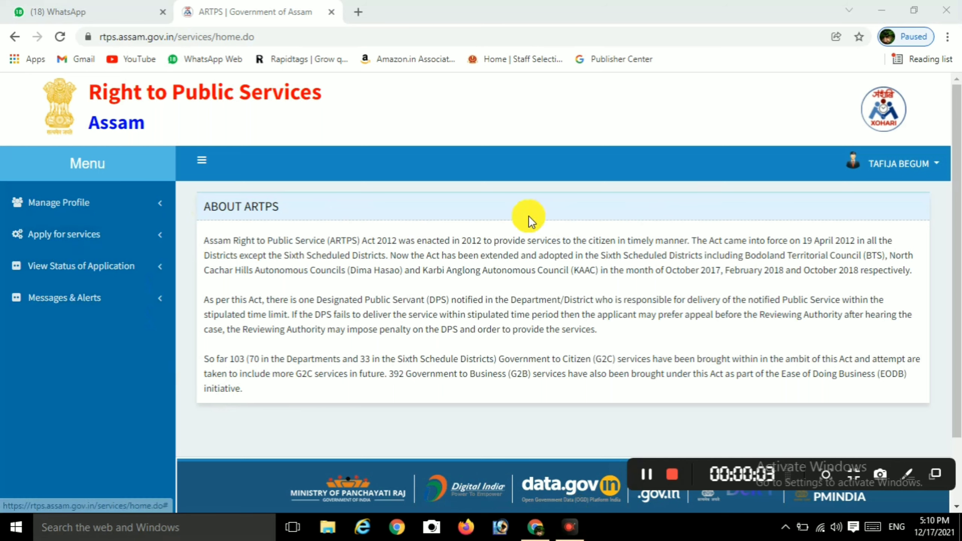
# Step: Under Apply for services, list all services and open Registration of employment seeker in Employment Exchange
pyautogui.click(97, 233)
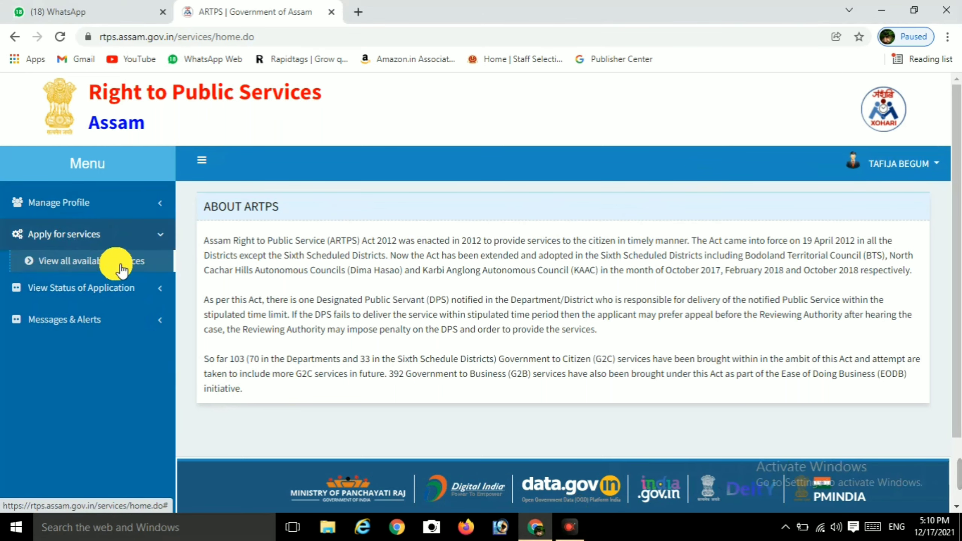
pyautogui.click(103, 261)
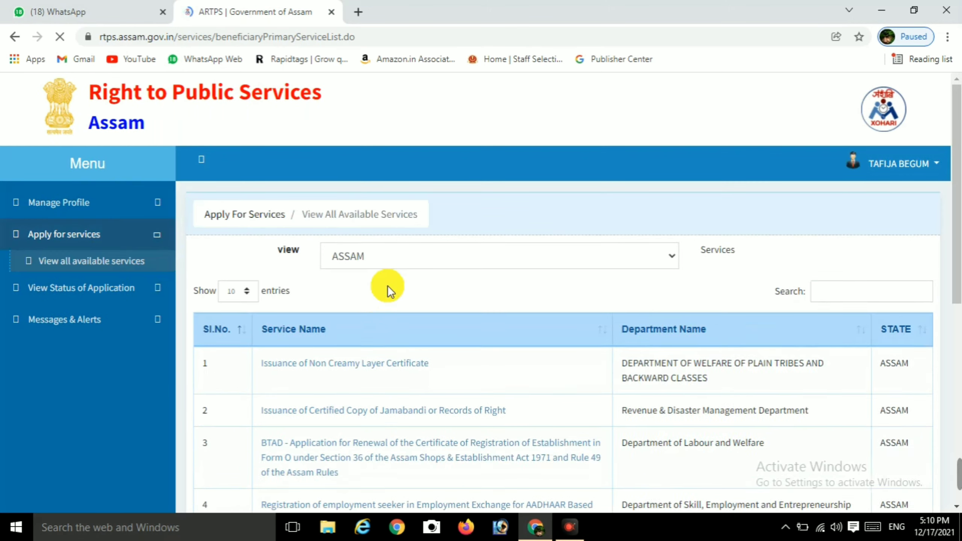
pyautogui.scroll(-3, 390, 288)
pyautogui.scroll(-2, 393, 291)
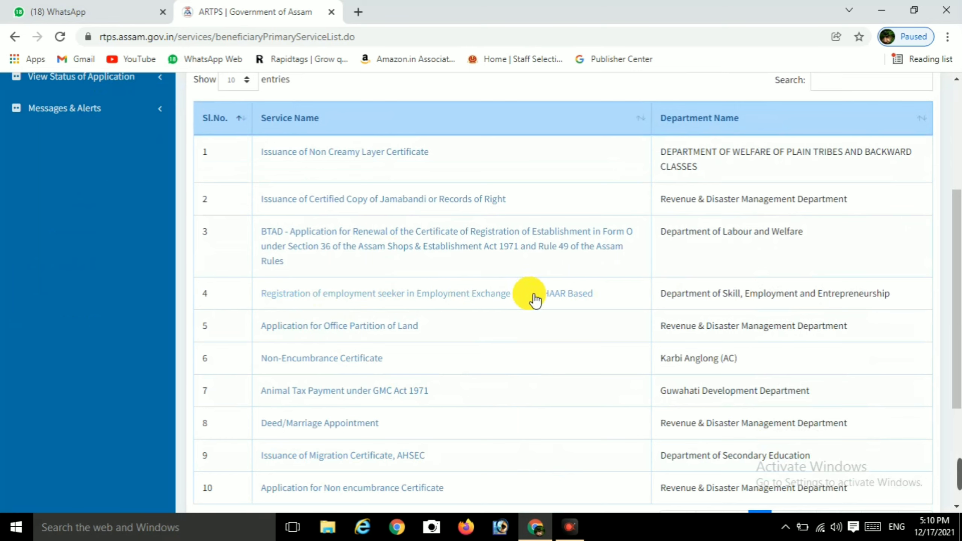
pyautogui.click(493, 297)
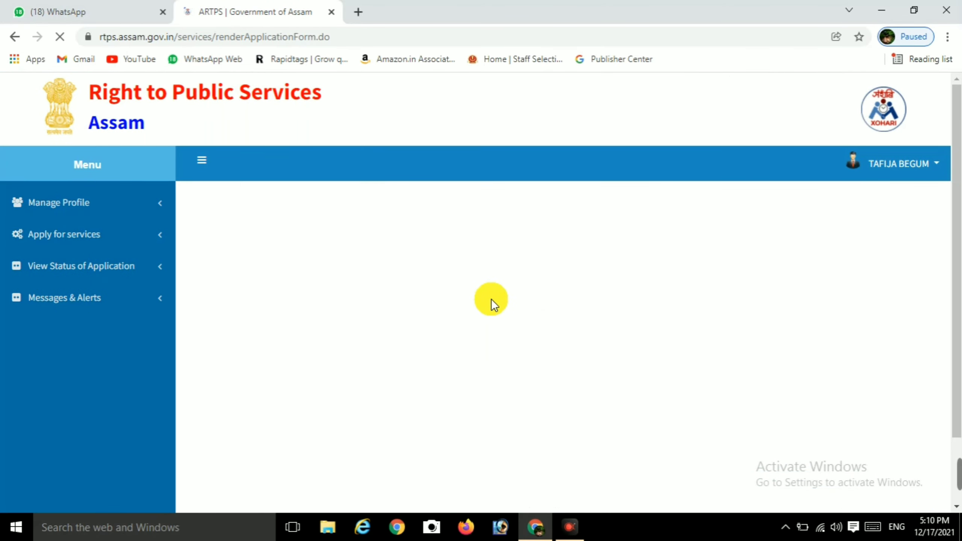
# Step: Scroll past the guidelines and required documents to the AADHAAR Number field and focus it
pyautogui.scroll(-5, 474, 297)
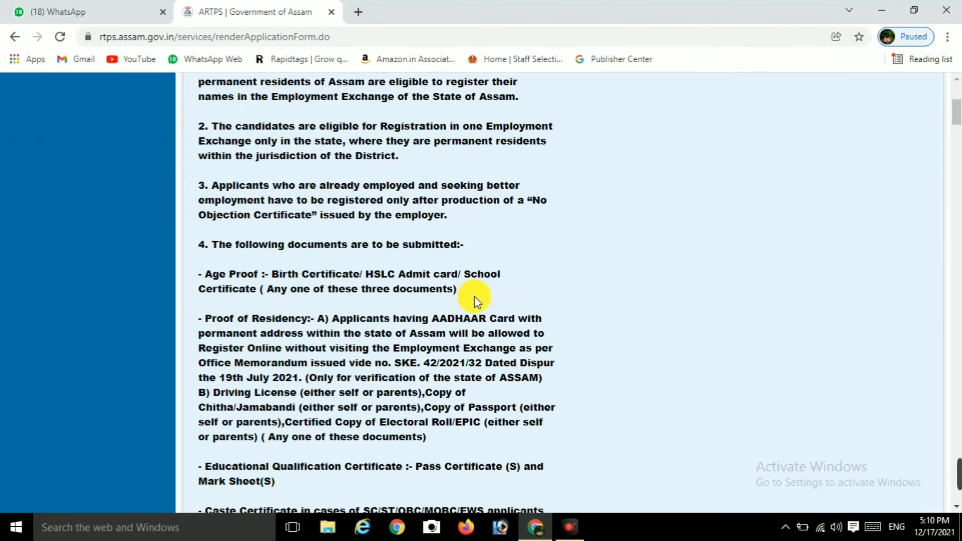
pyautogui.scroll(-4, 264, 133)
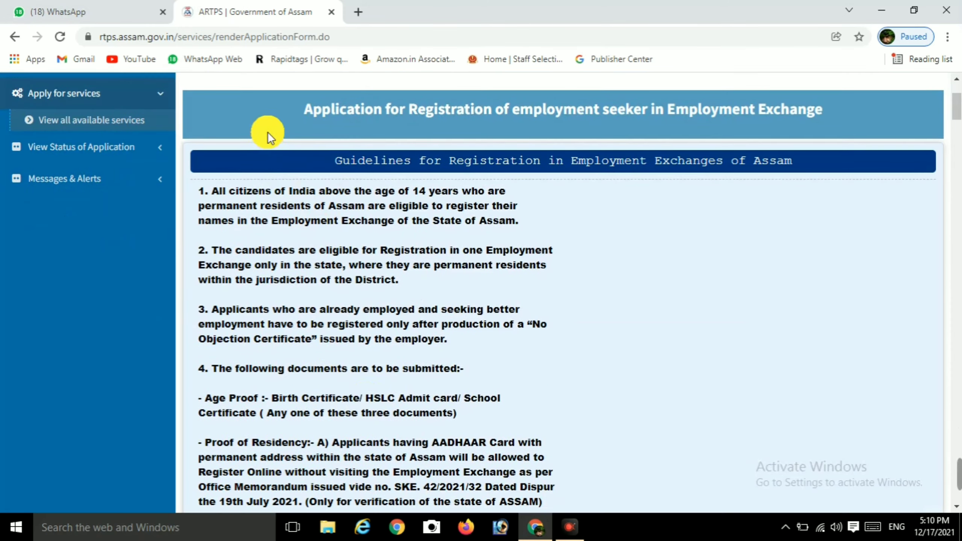
pyautogui.scroll(-5, 376, 363)
pyautogui.scroll(-10, 379, 363)
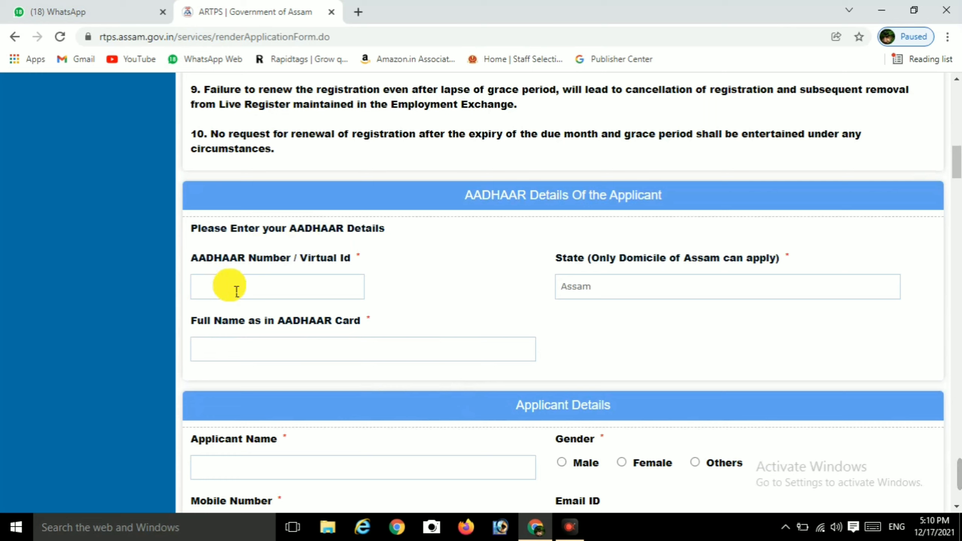
pyautogui.click(230, 295)
pyautogui.click(231, 299)
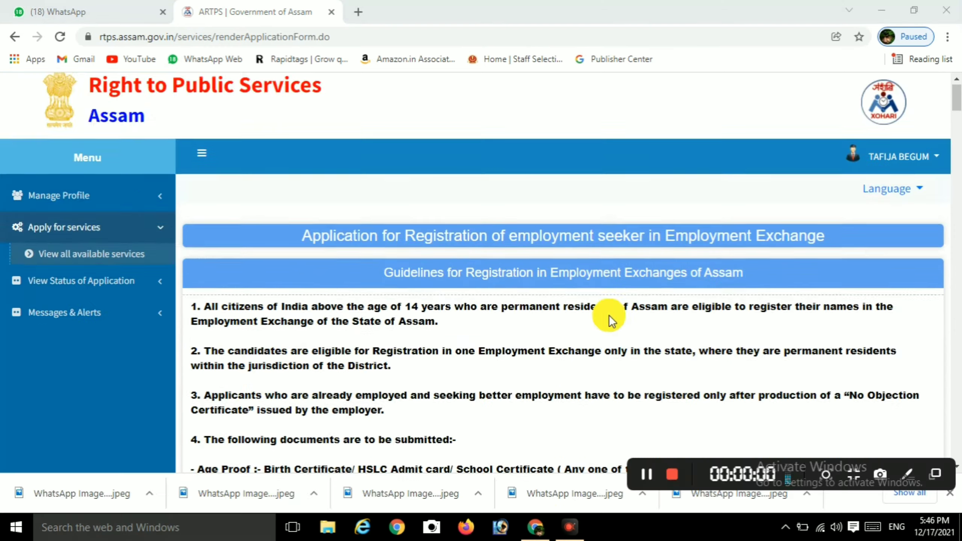
pyautogui.scroll(-5, 449, 254)
pyautogui.scroll(-15, 429, 249)
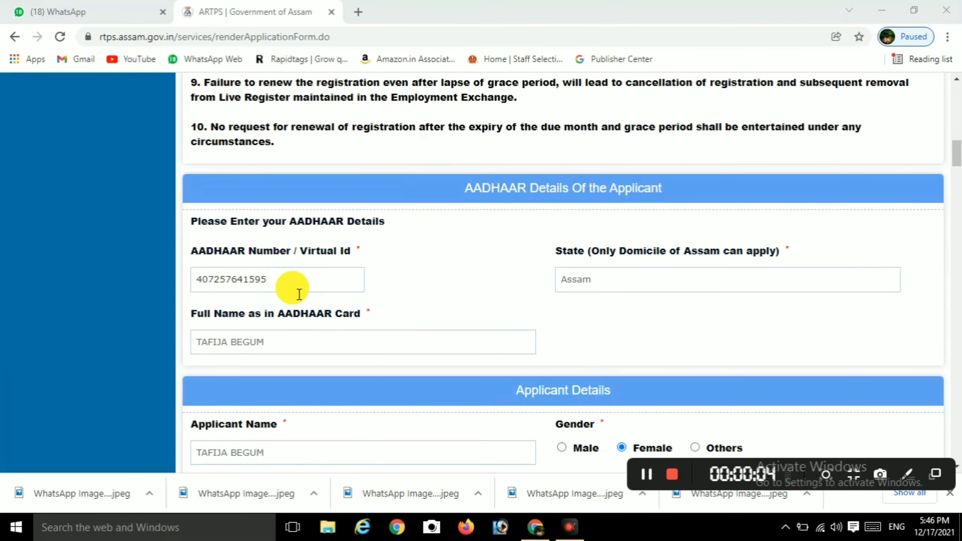
pyautogui.scroll(2, 497, 291)
pyautogui.scroll(-4, 497, 291)
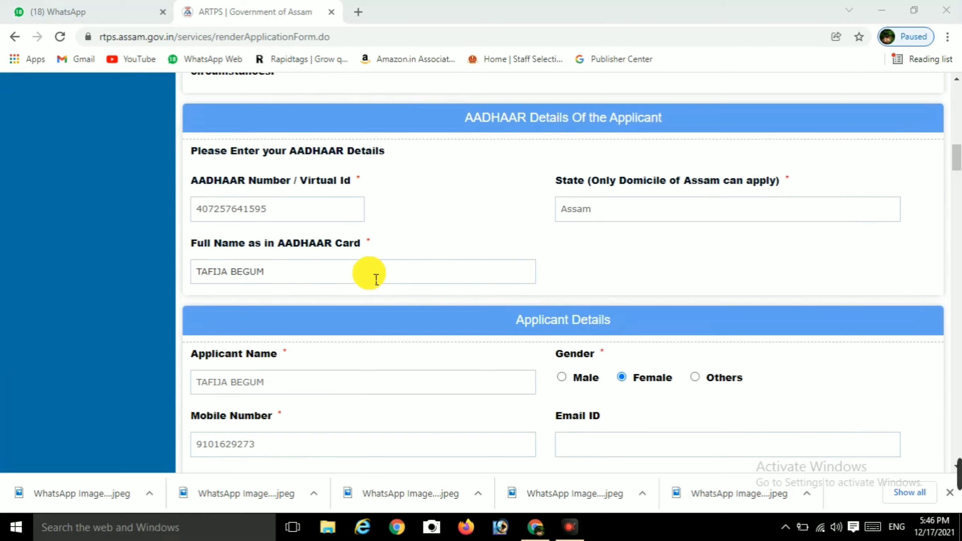
pyautogui.scroll(-5, 392, 284)
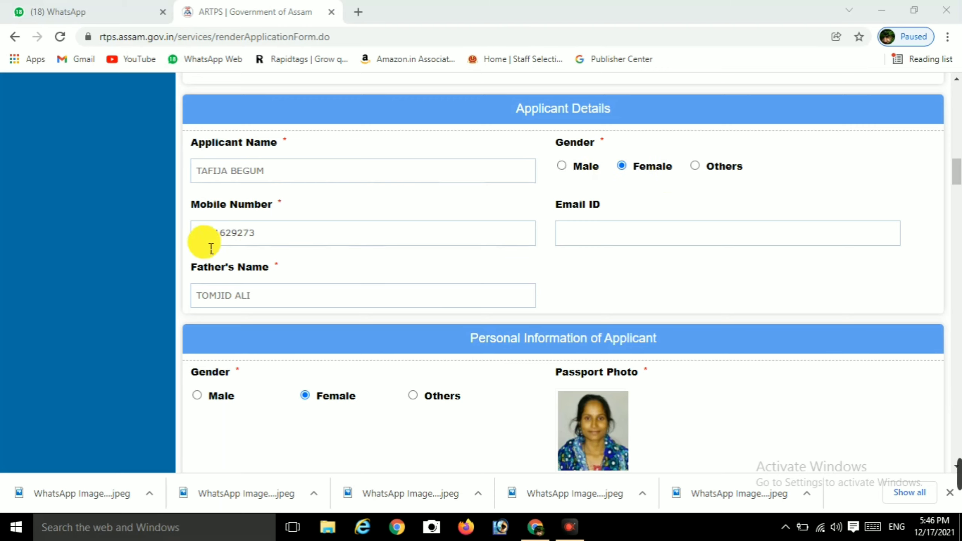
pyautogui.scroll(-3, 234, 282)
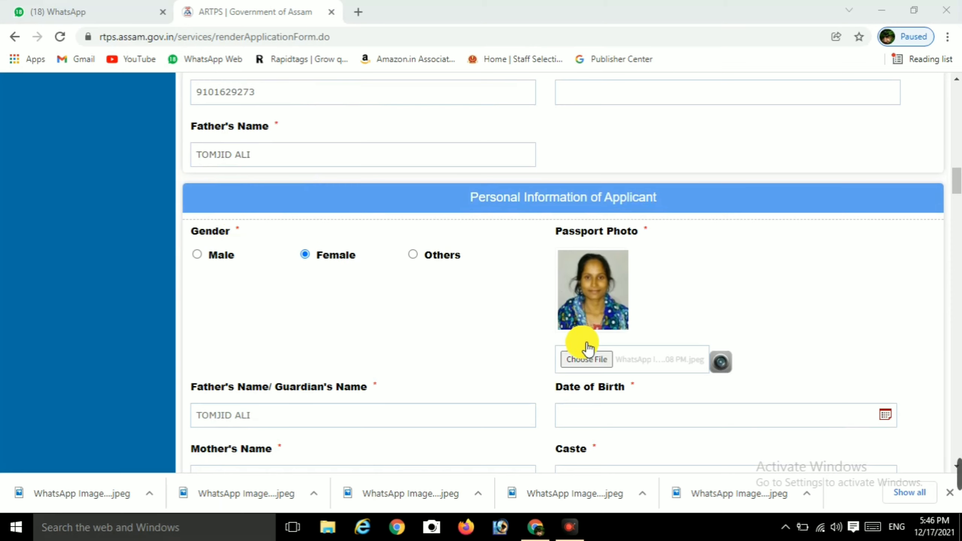
pyautogui.scroll(-3, 371, 327)
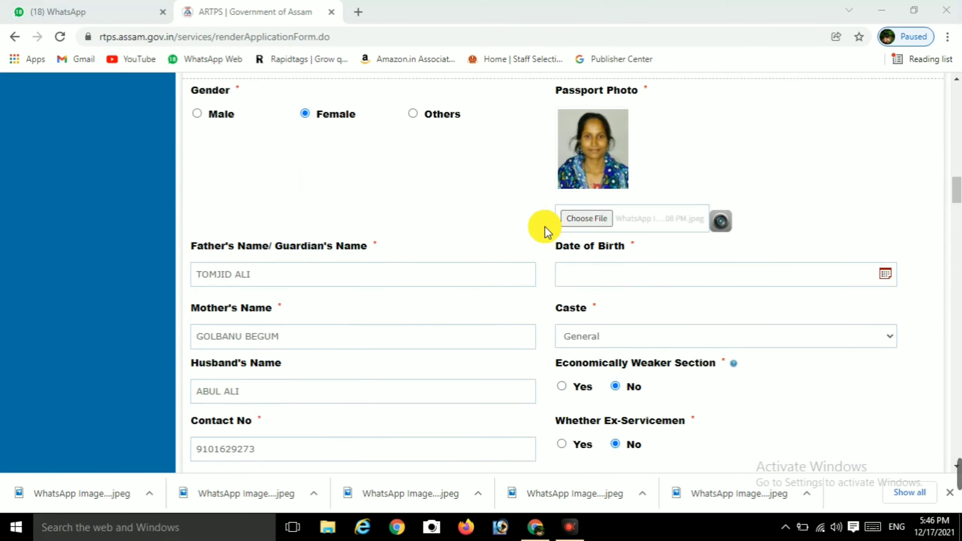
# Step: Upload the applicant's WhatsApp photo from Downloads as the passport photo
pyautogui.click(581, 221)
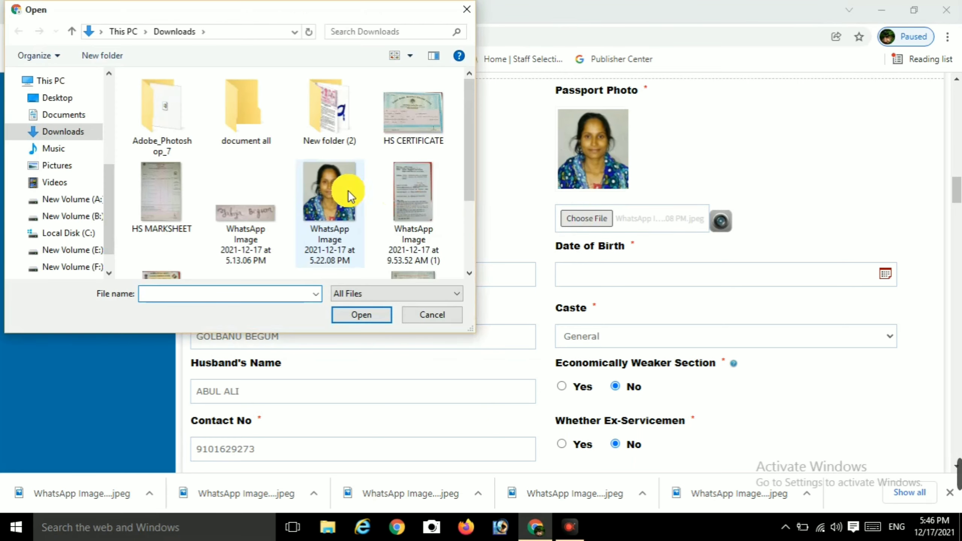
pyautogui.doubleClick(348, 190)
pyautogui.scroll(-5, 311, 205)
pyautogui.scroll(2, 328, 211)
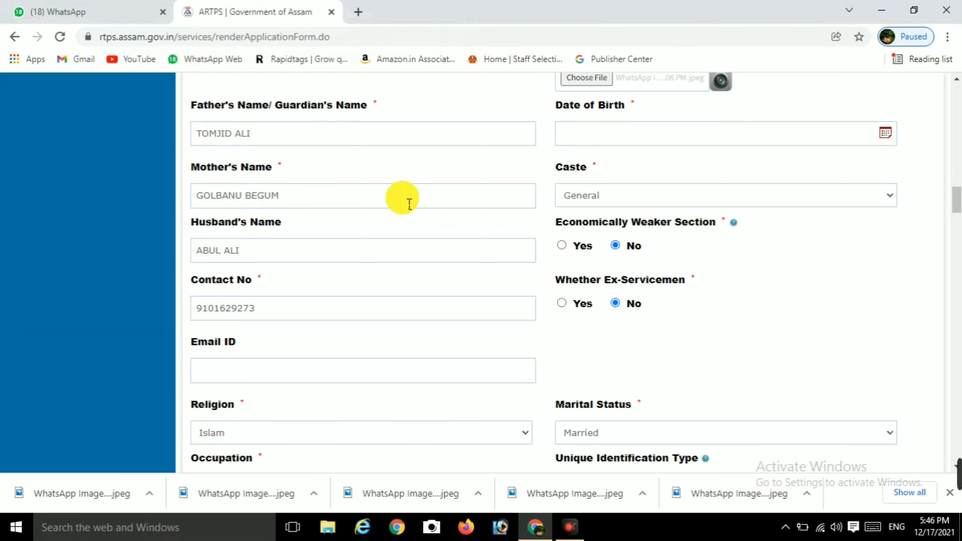
pyautogui.click(739, 129)
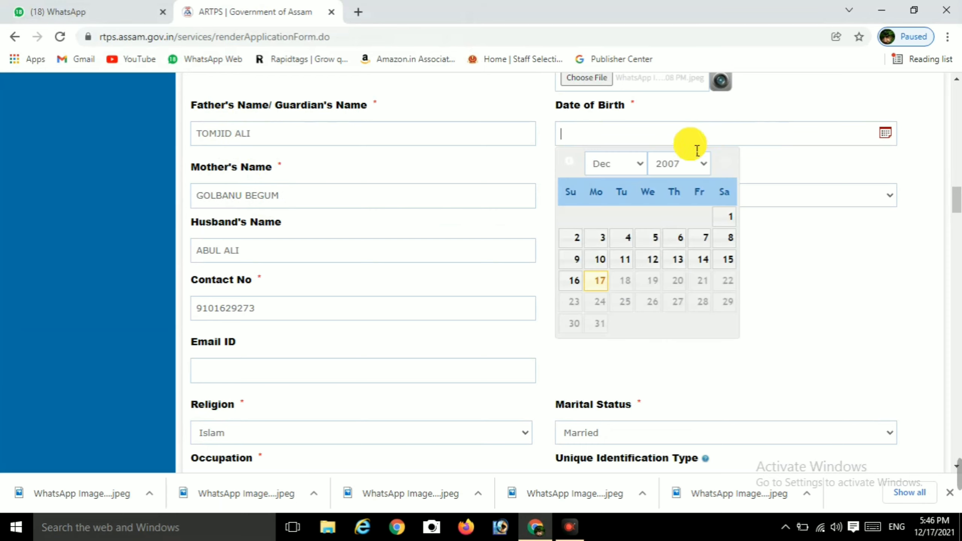
pyautogui.click(677, 164)
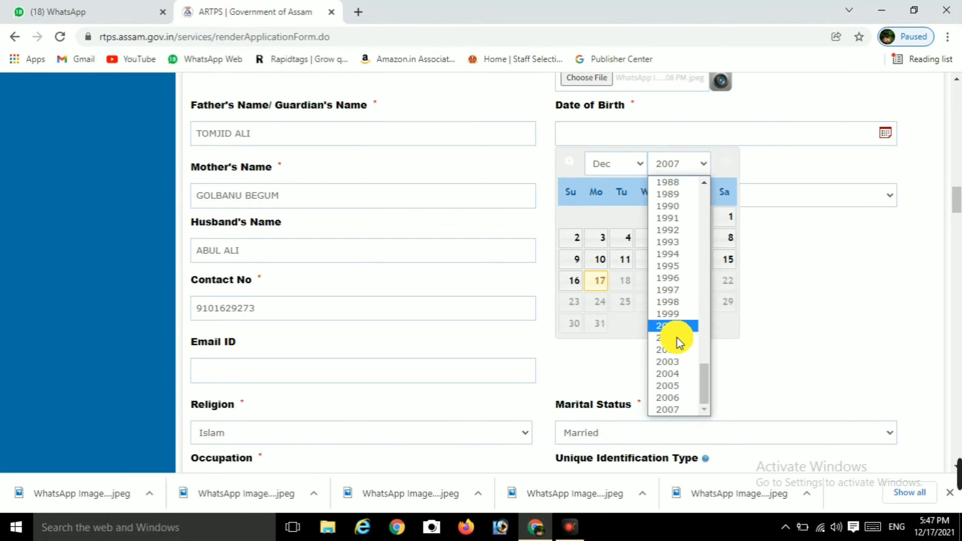
pyautogui.click(677, 278)
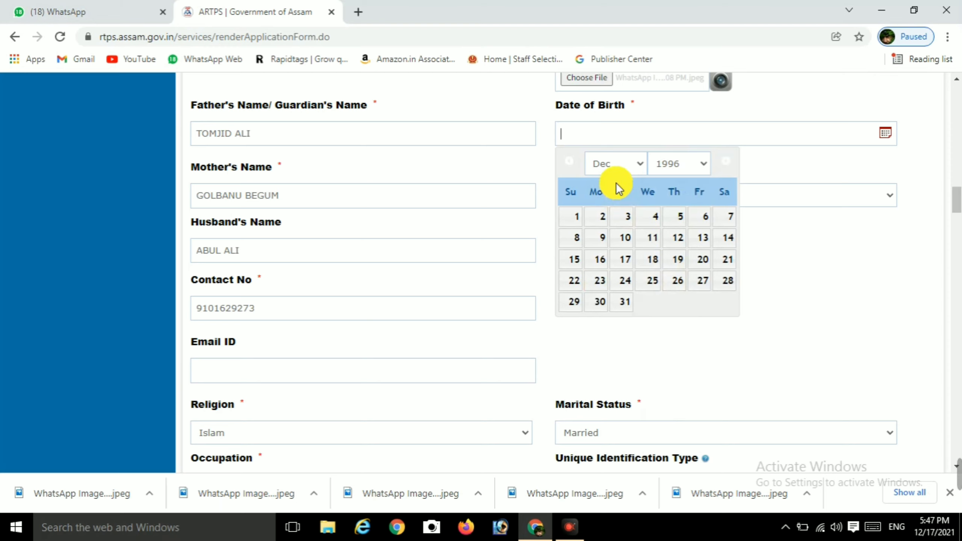
pyautogui.click(695, 164)
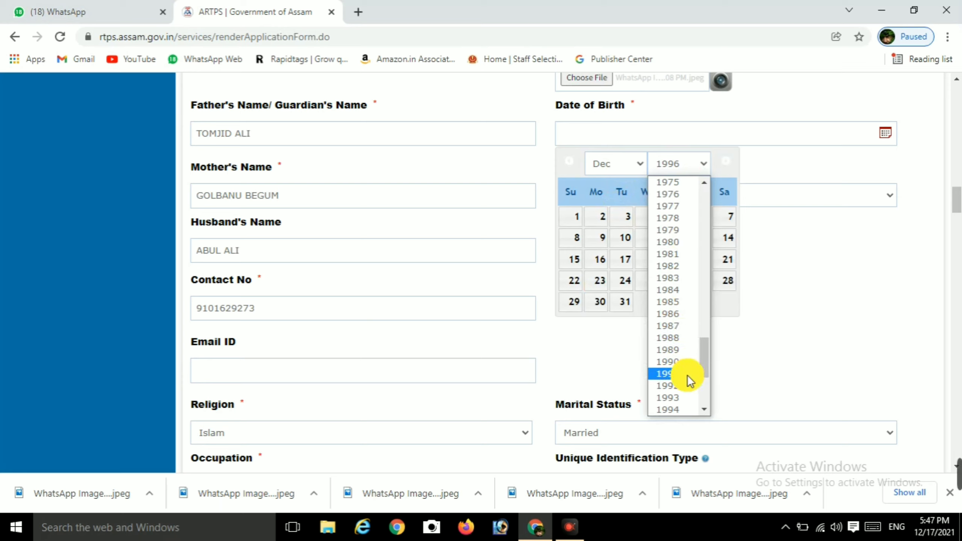
pyautogui.scroll(-4, 686, 369)
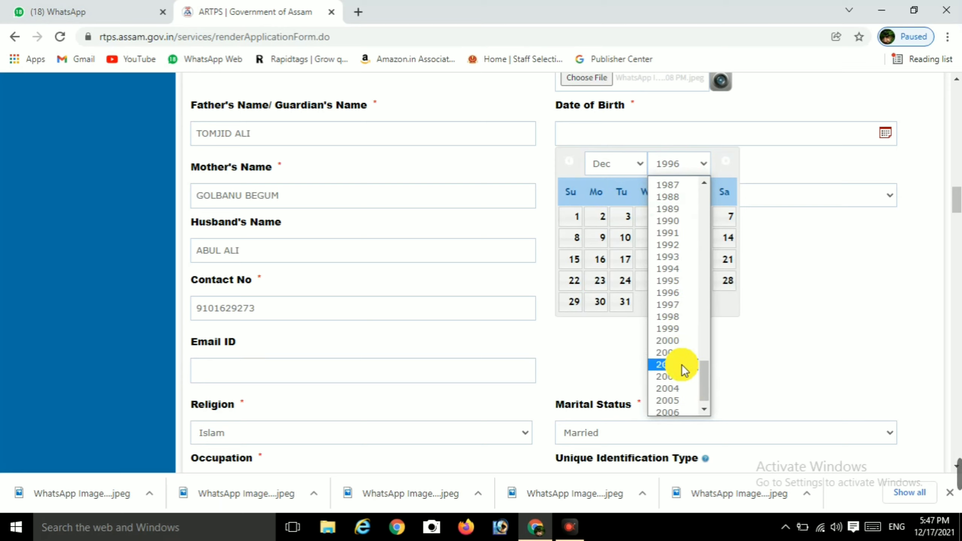
pyautogui.click(675, 320)
pyautogui.click(605, 168)
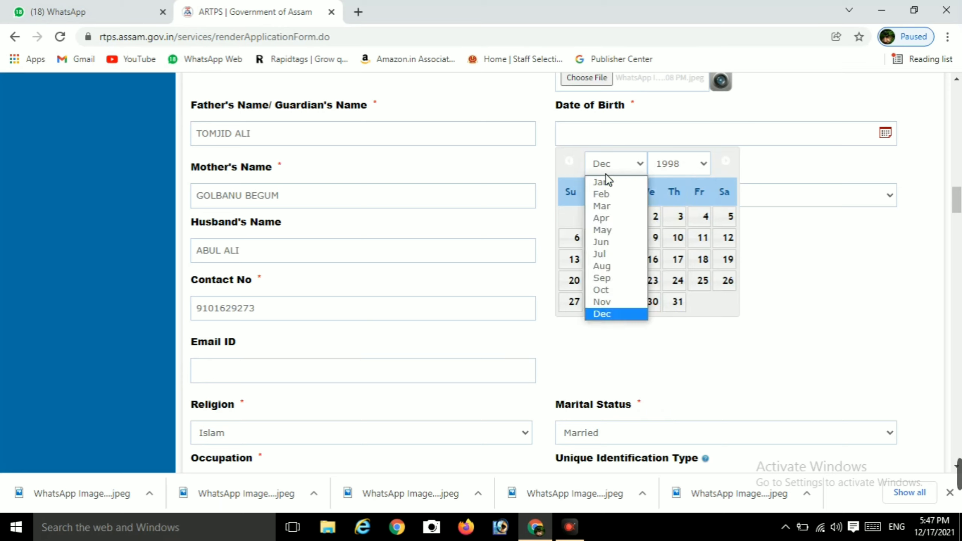
pyautogui.click(608, 255)
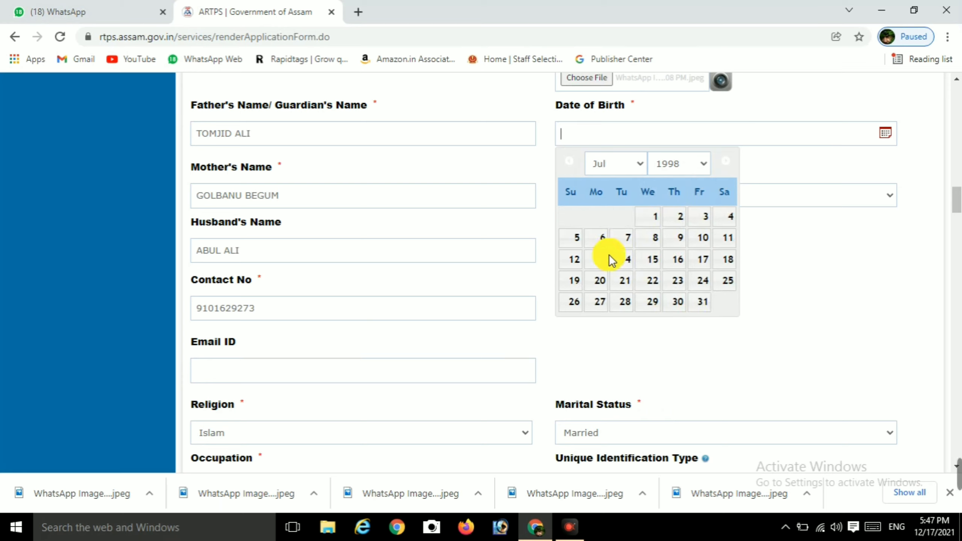
pyautogui.click(652, 215)
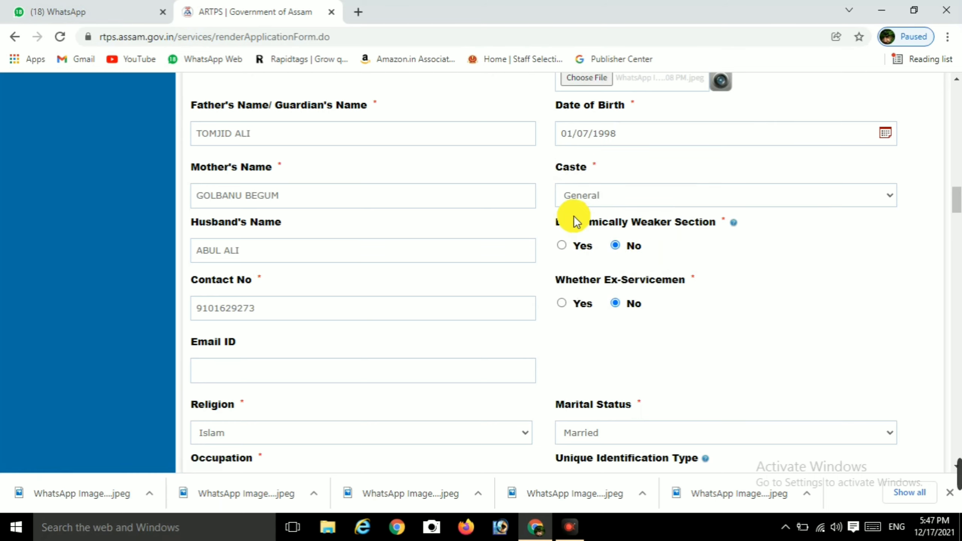
# Step: Keep General as the caste and mark the applicant as not economically weaker section
pyautogui.scroll(-2, 349, 193)
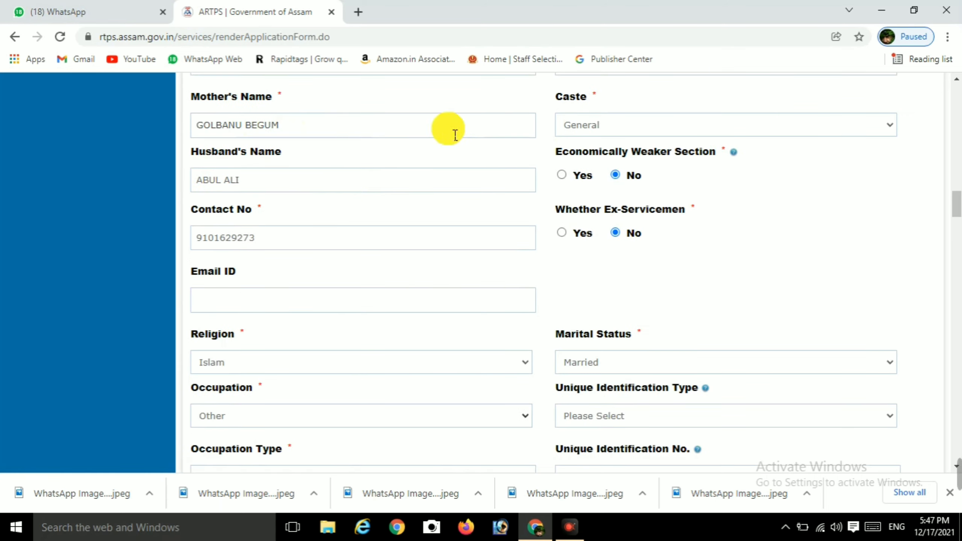
pyautogui.click(570, 130)
pyautogui.click(570, 155)
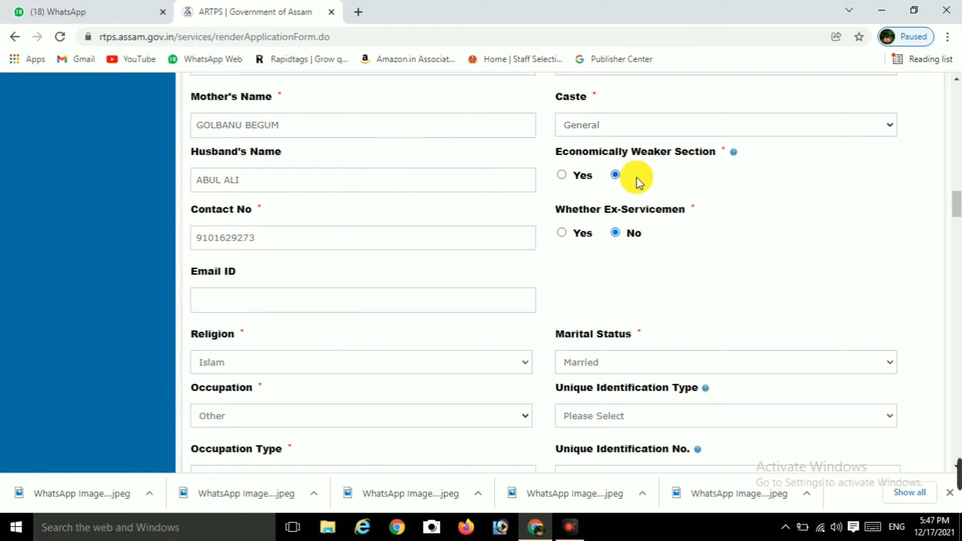
pyautogui.click(615, 175)
# Step: Confirm religion Islam, marital status Married and occupation Other in their dropdowns
pyautogui.scroll(-2, 531, 222)
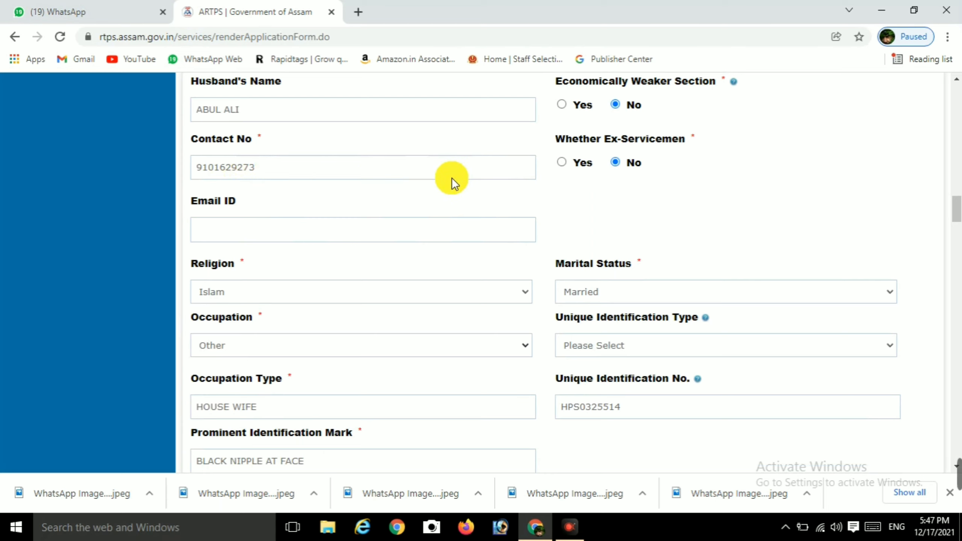
pyautogui.scroll(-2, 622, 168)
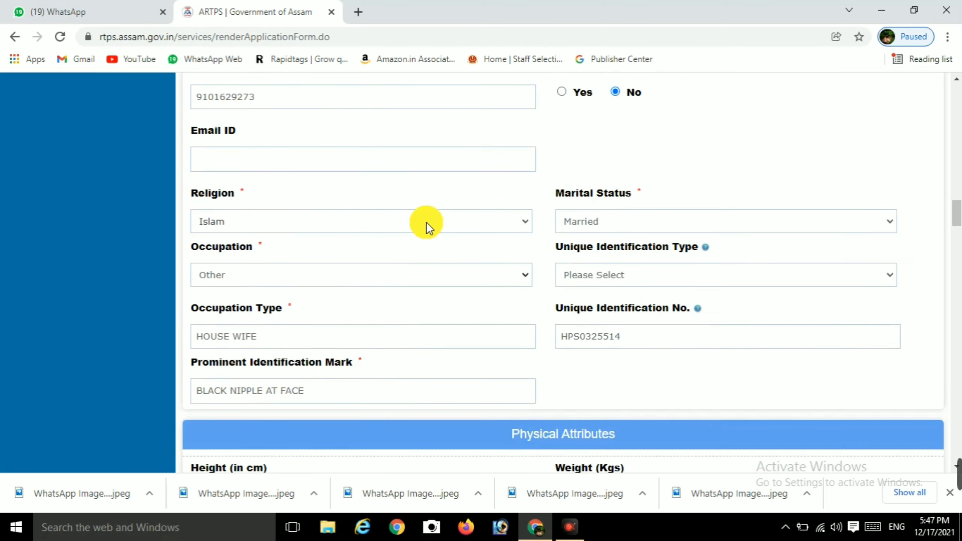
pyautogui.click(290, 214)
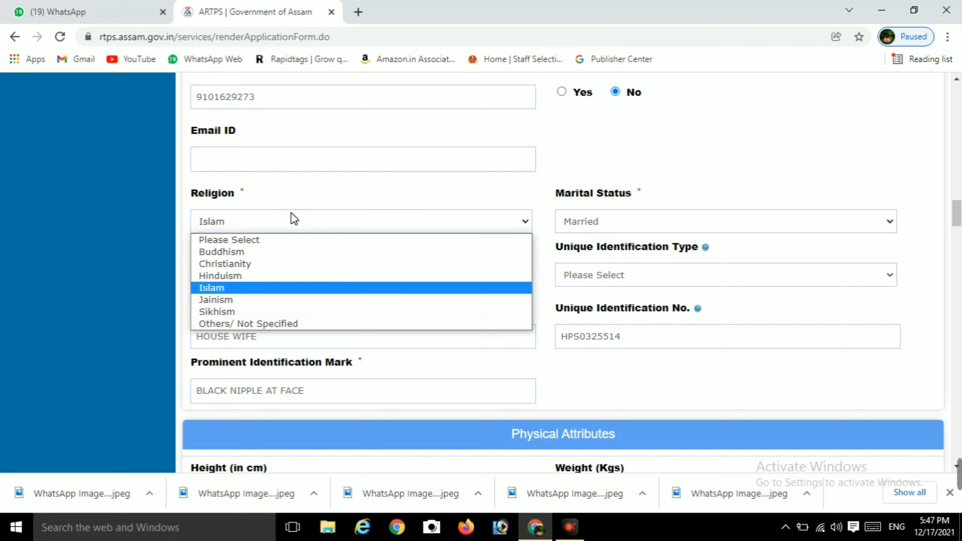
pyautogui.click(291, 214)
pyautogui.click(616, 219)
pyautogui.click(633, 218)
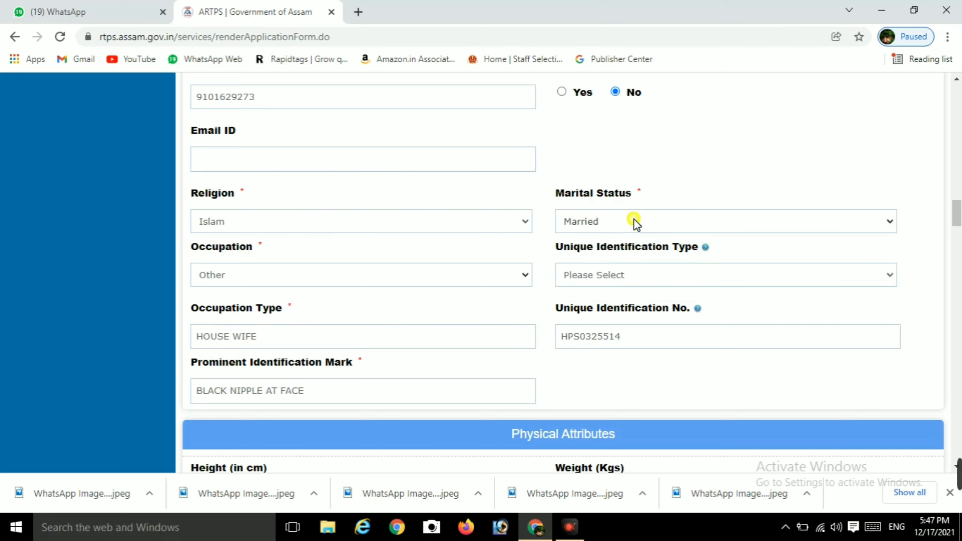
pyautogui.scroll(-2, 495, 225)
pyautogui.click(286, 211)
pyautogui.click(285, 210)
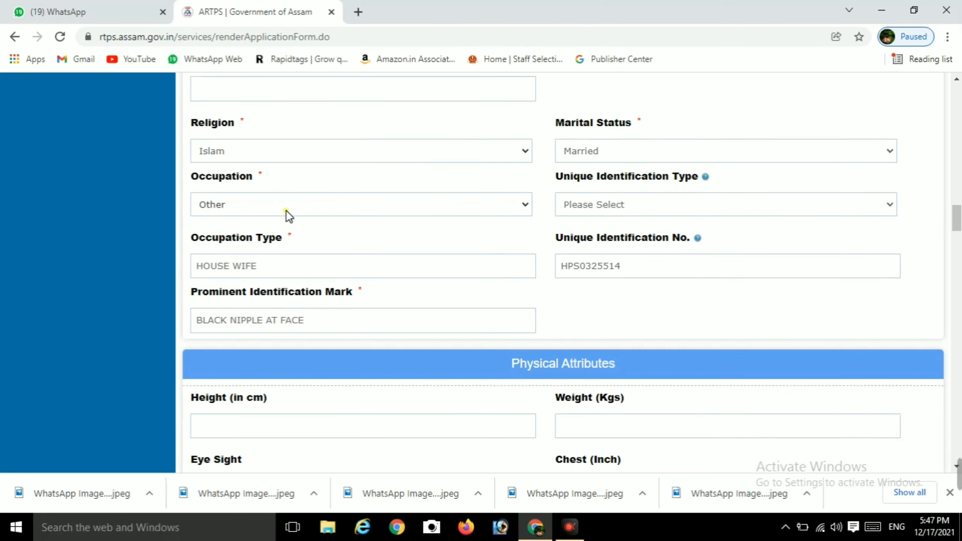
pyautogui.click(248, 204)
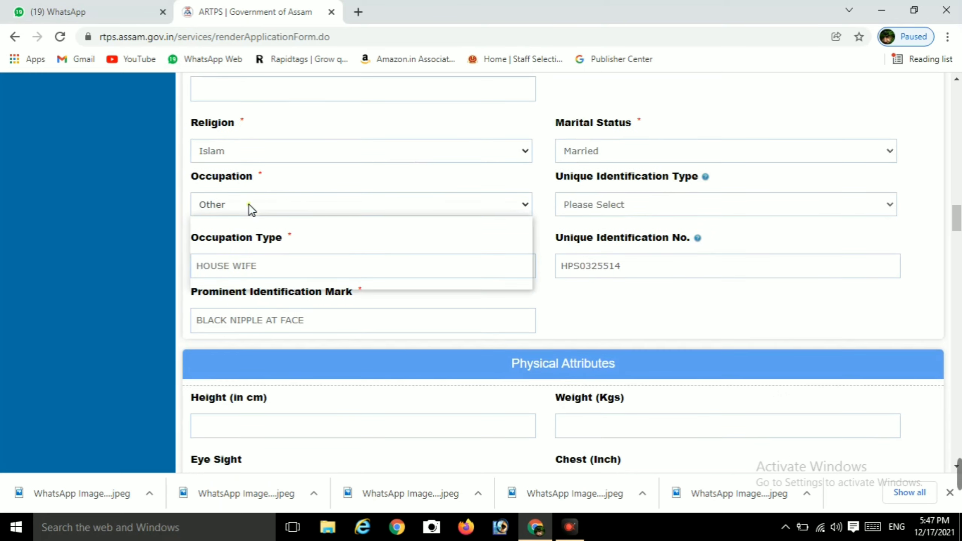
pyautogui.click(305, 190)
# Step: Choose Voter's Identity Card as the Unique Identification Type
pyautogui.click(597, 208)
pyautogui.click(585, 260)
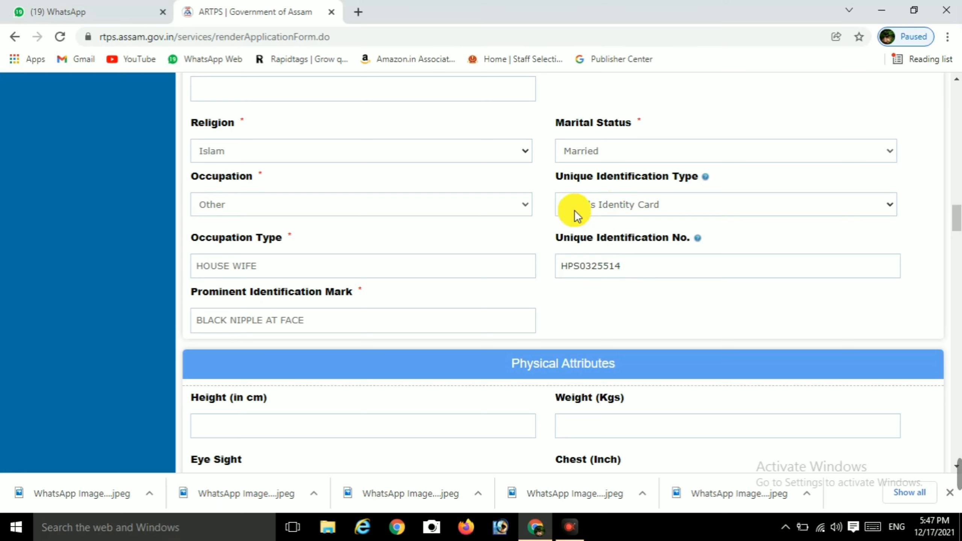
pyautogui.scroll(-2, 650, 270)
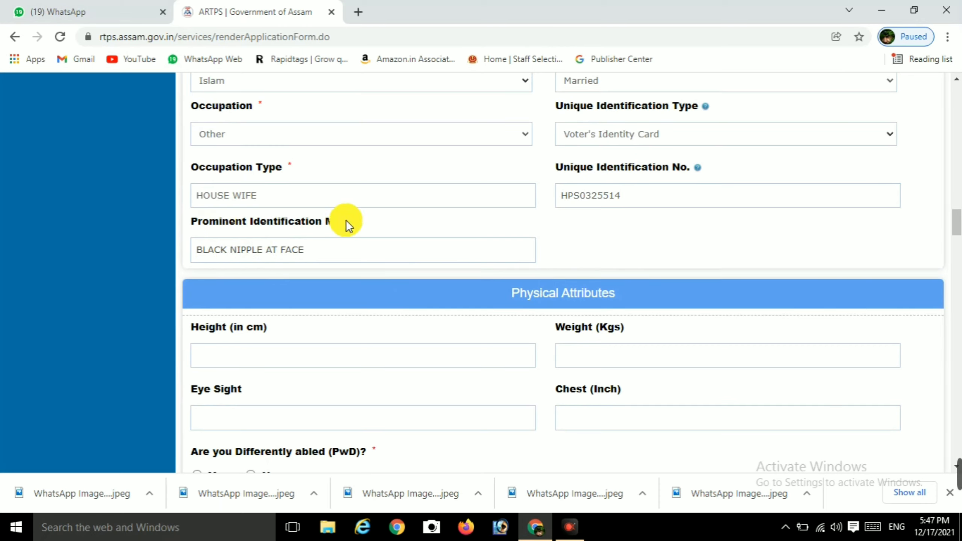
pyautogui.scroll(-2, 377, 221)
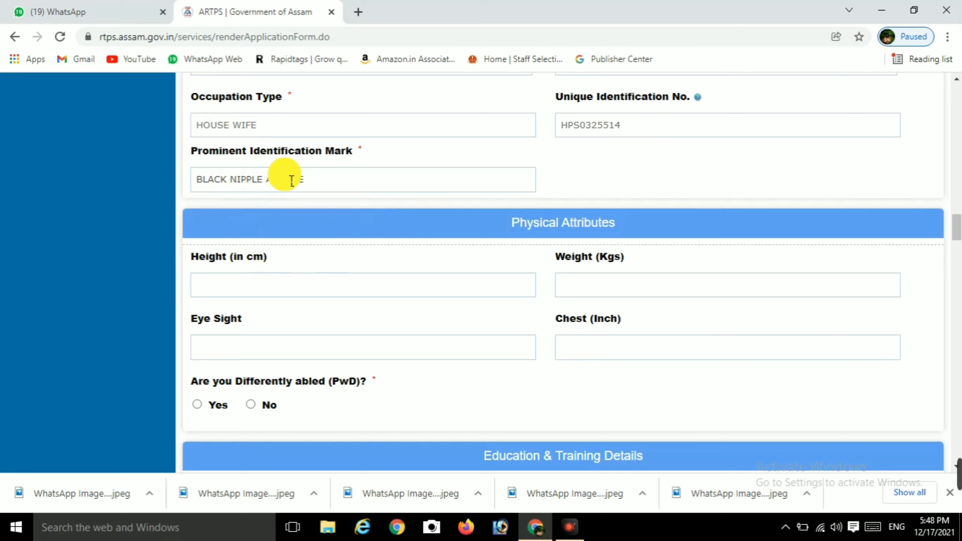
pyautogui.scroll(-5, 378, 209)
# Step: Answer No to the differently-abled (PwD) question
pyautogui.scroll(-1, 379, 209)
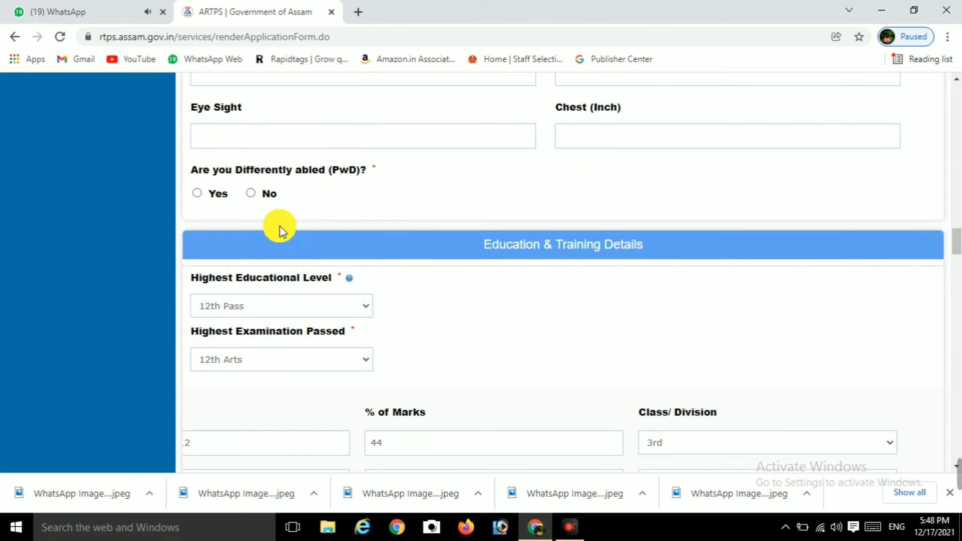
pyautogui.click(254, 193)
pyautogui.scroll(-4, 421, 198)
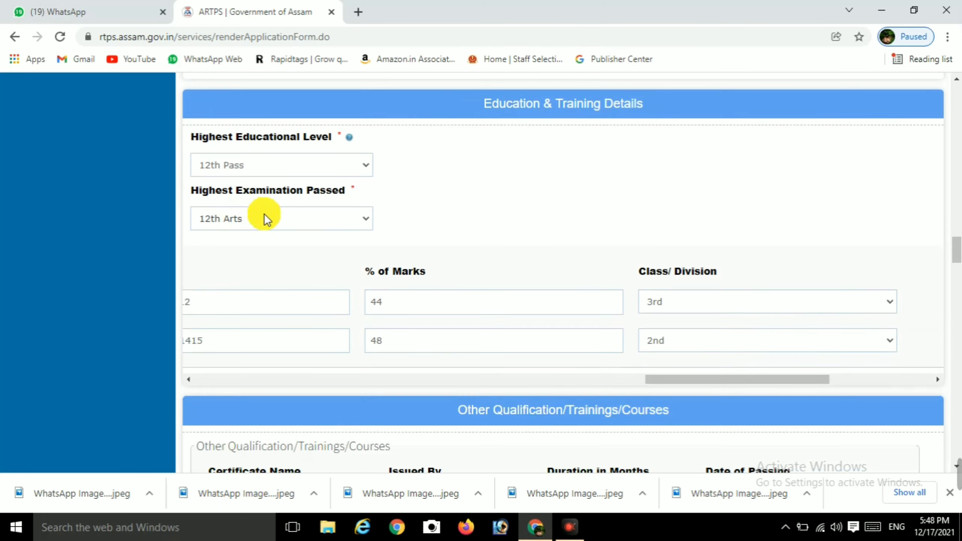
pyautogui.scroll(2, 228, 189)
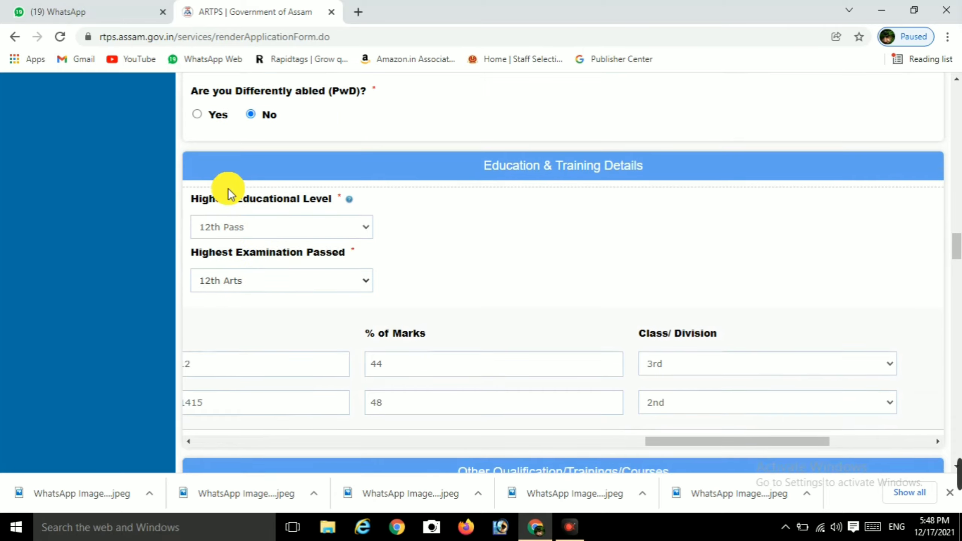
pyautogui.scroll(-2, 296, 313)
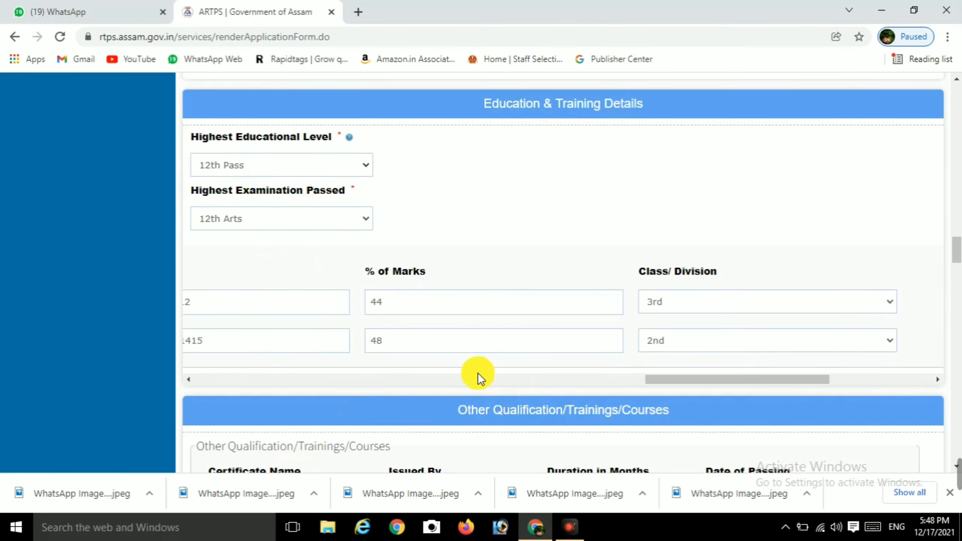
# Step: Confirm highest educational level 12th Pass, highest examination 12th Arts, and the 10th Pass entry
pyautogui.click(562, 379)
pyautogui.click(384, 379)
pyautogui.moveTo(384, 379); pyautogui.dragTo(165, 378)
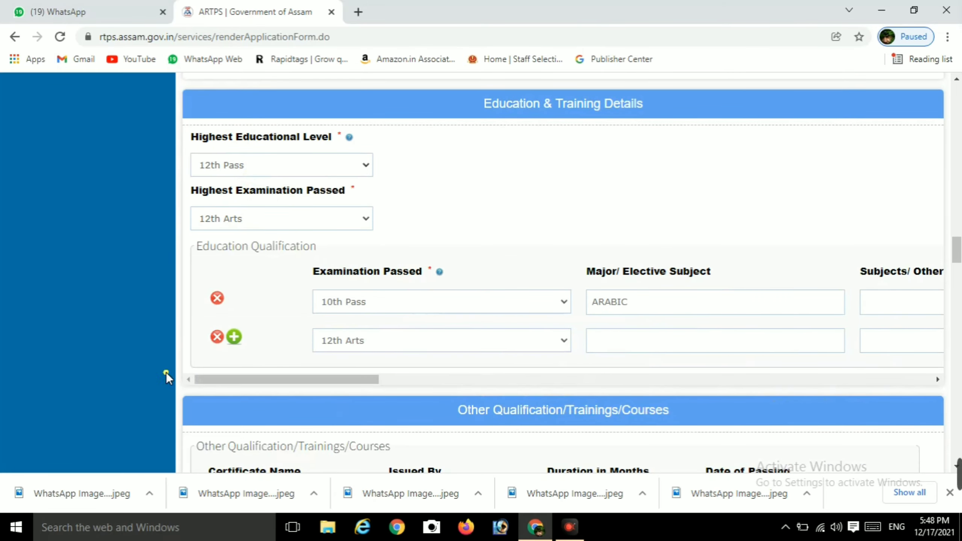
pyautogui.click(231, 175)
pyautogui.click(233, 175)
pyautogui.click(210, 228)
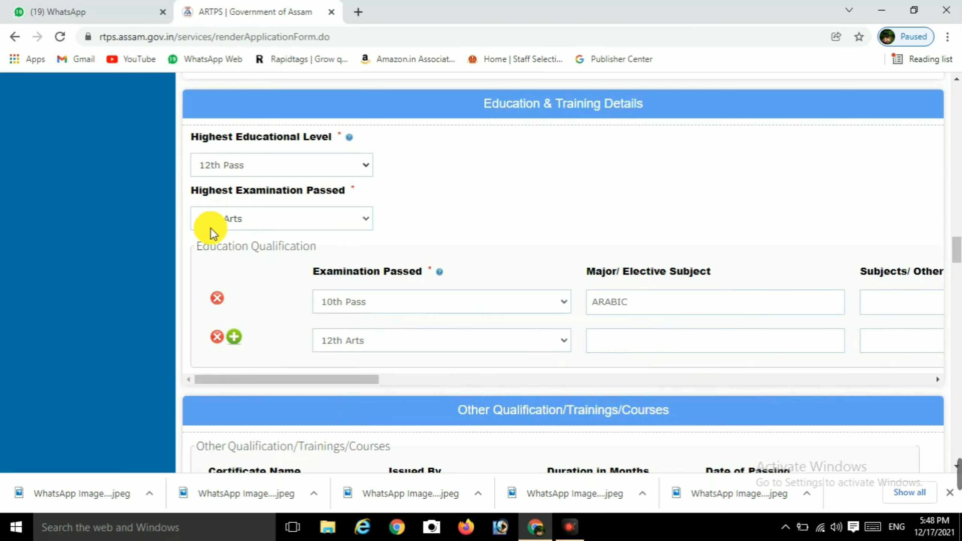
pyautogui.click(210, 220)
pyautogui.click(356, 303)
# Step: Check every column of the SEBA and AHSEC rows: 44% 3rd and 48% 2nd division
pyautogui.moveTo(322, 380); pyautogui.dragTo(388, 383)
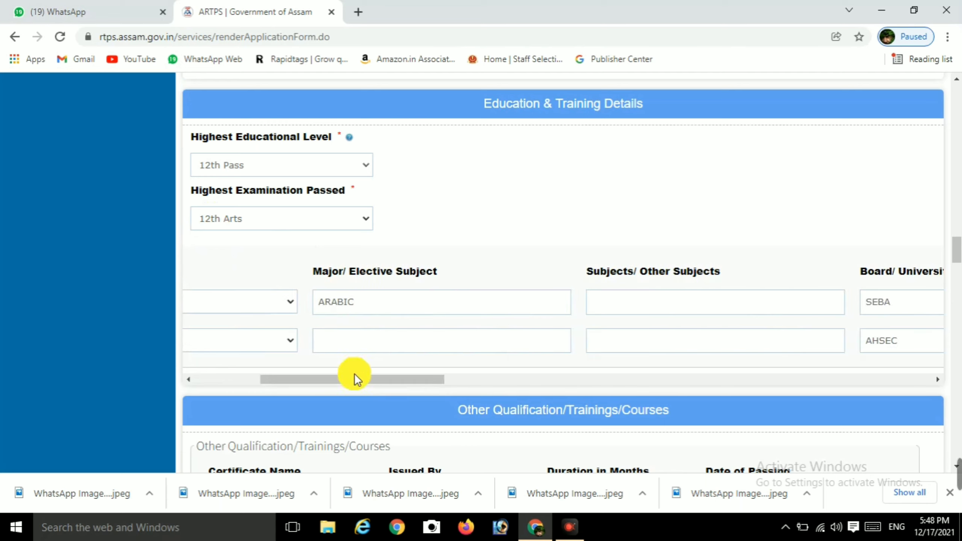
pyautogui.moveTo(369, 382); pyautogui.dragTo(478, 385)
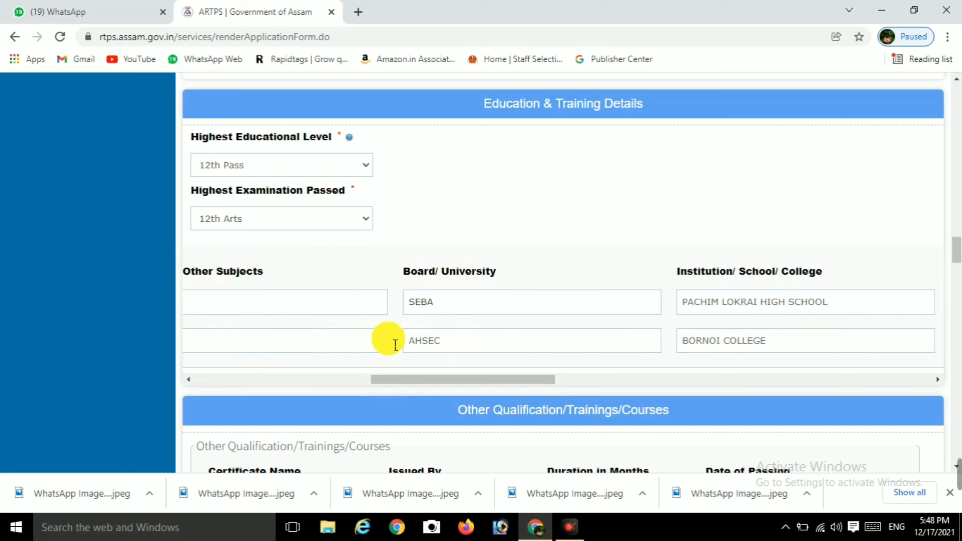
pyautogui.moveTo(494, 379); pyautogui.dragTo(615, 386)
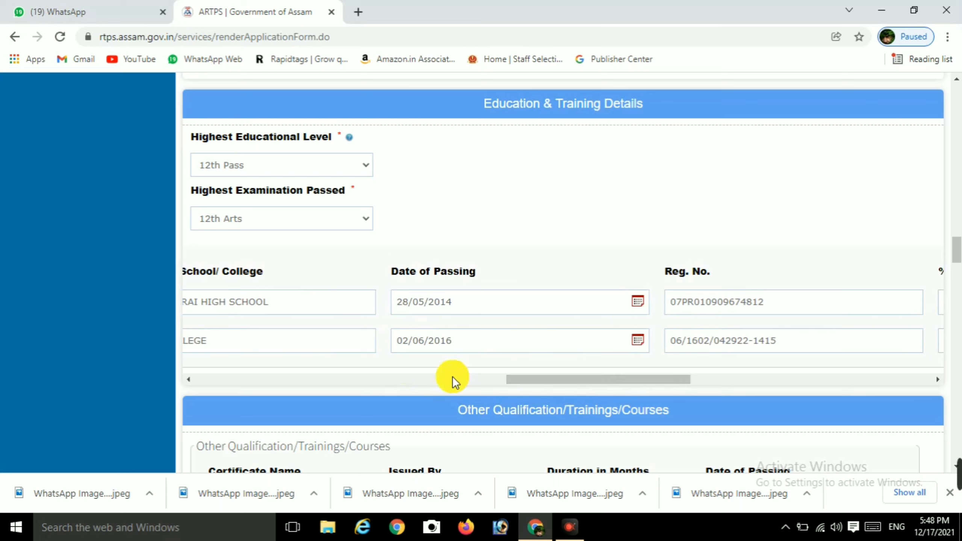
pyautogui.moveTo(545, 389); pyautogui.dragTo(661, 386)
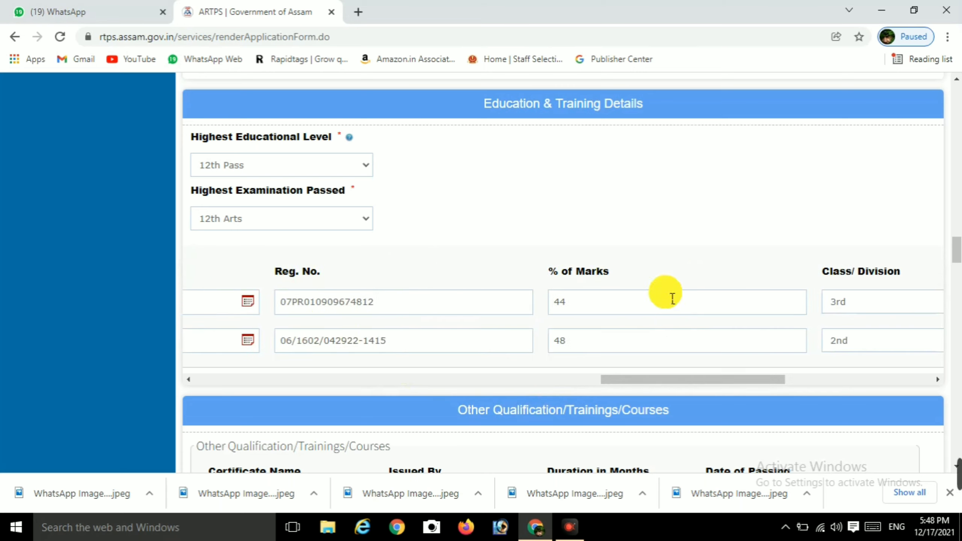
pyautogui.moveTo(676, 380); pyautogui.dragTo(754, 380)
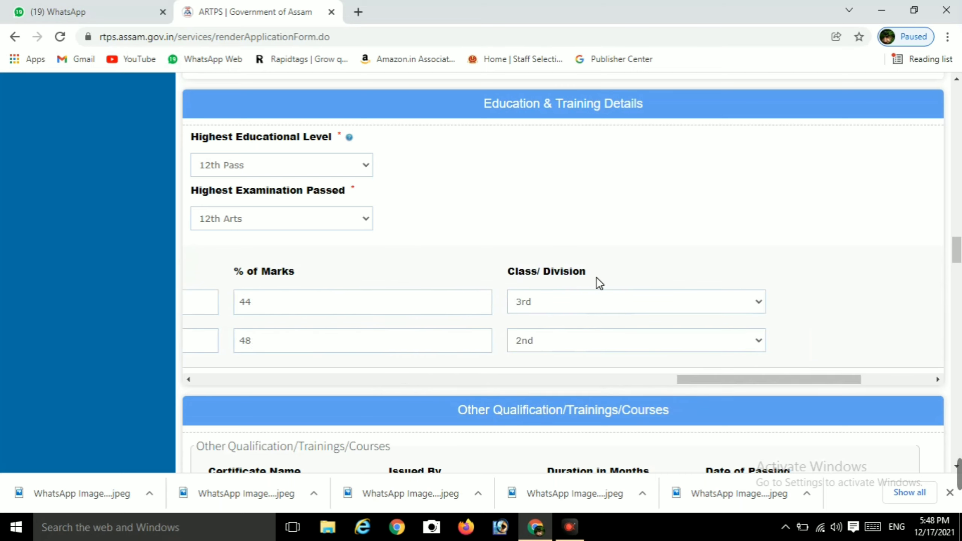
# Step: Review the filled permanent address and set its Sub-Division to Mangaldoi Sadar
pyautogui.scroll(-4, 507, 409)
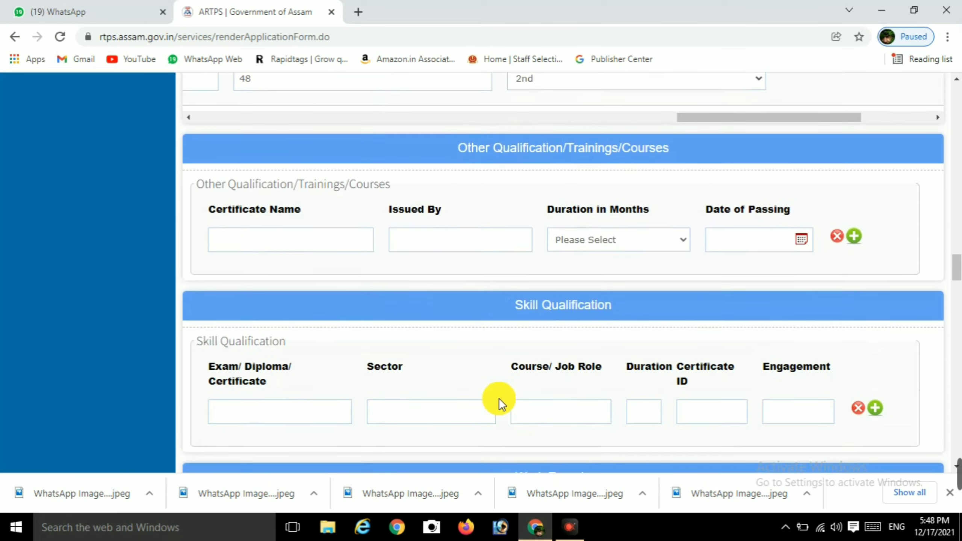
pyautogui.scroll(-6, 490, 405)
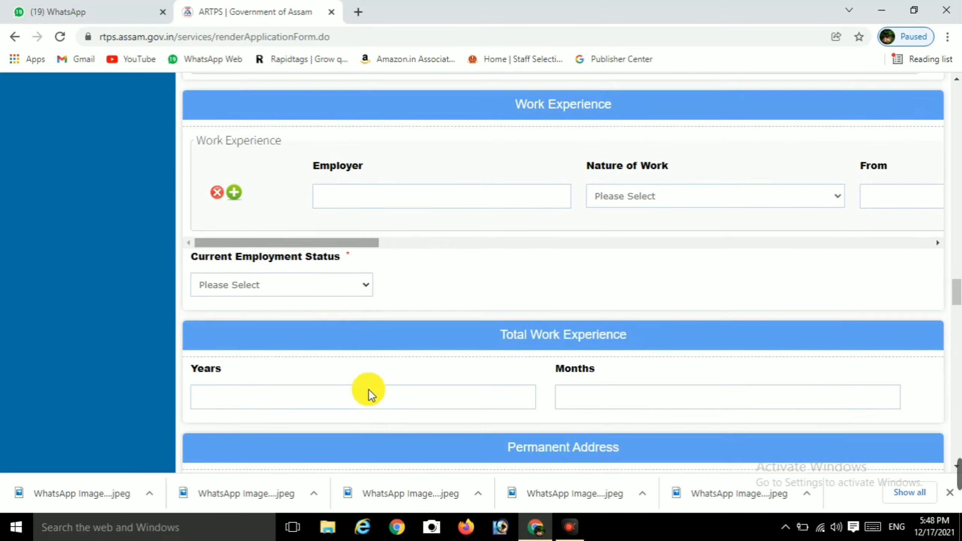
pyautogui.scroll(-3, 475, 379)
pyautogui.scroll(-1, 379, 371)
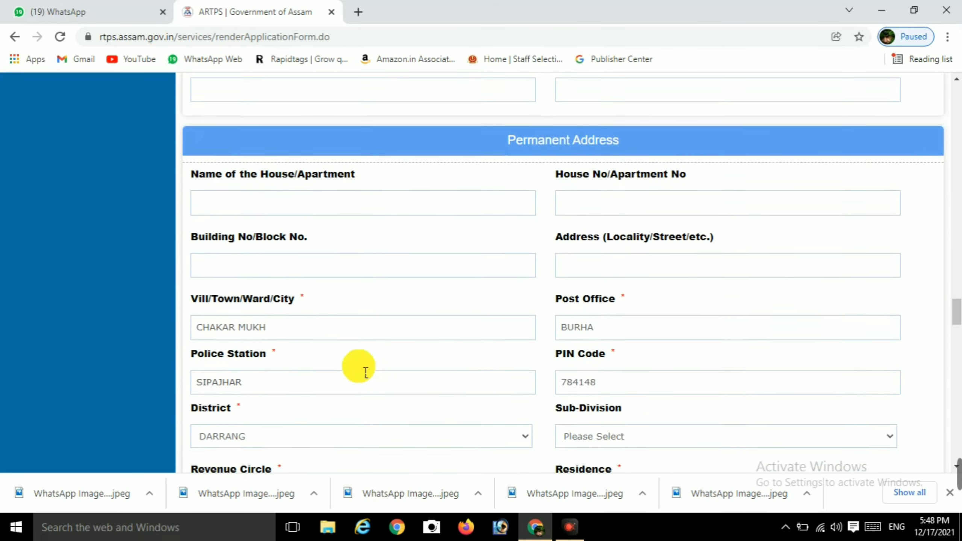
pyautogui.scroll(1, 265, 281)
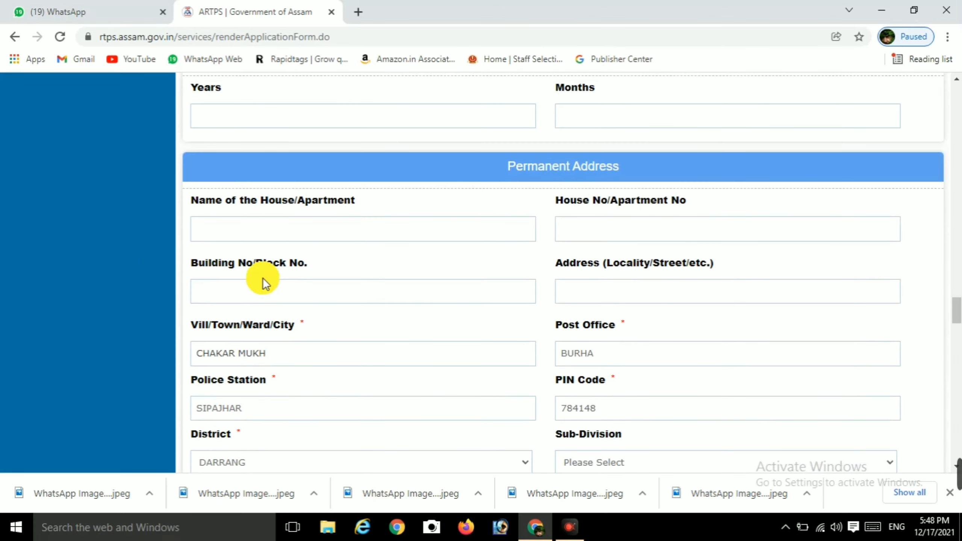
pyautogui.scroll(-1, 262, 280)
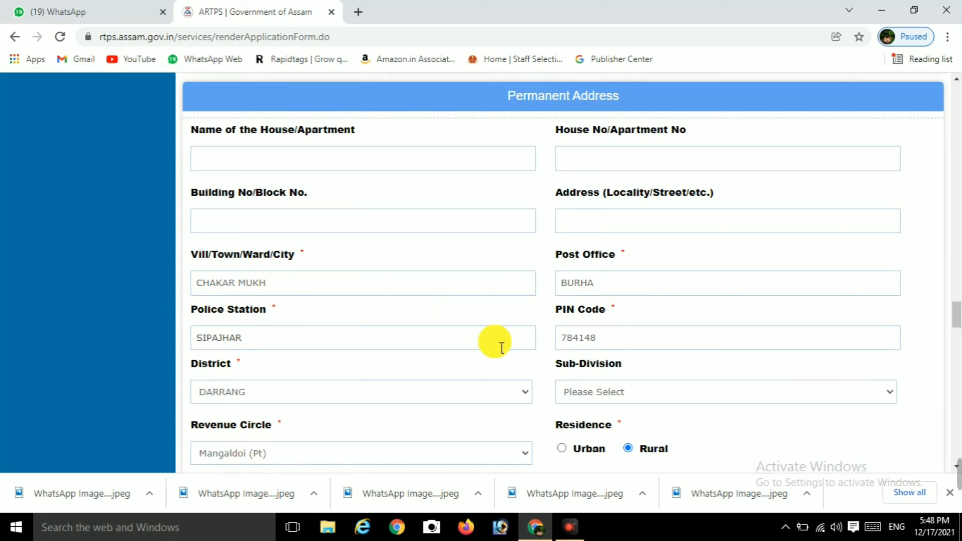
pyautogui.scroll(-1, 366, 346)
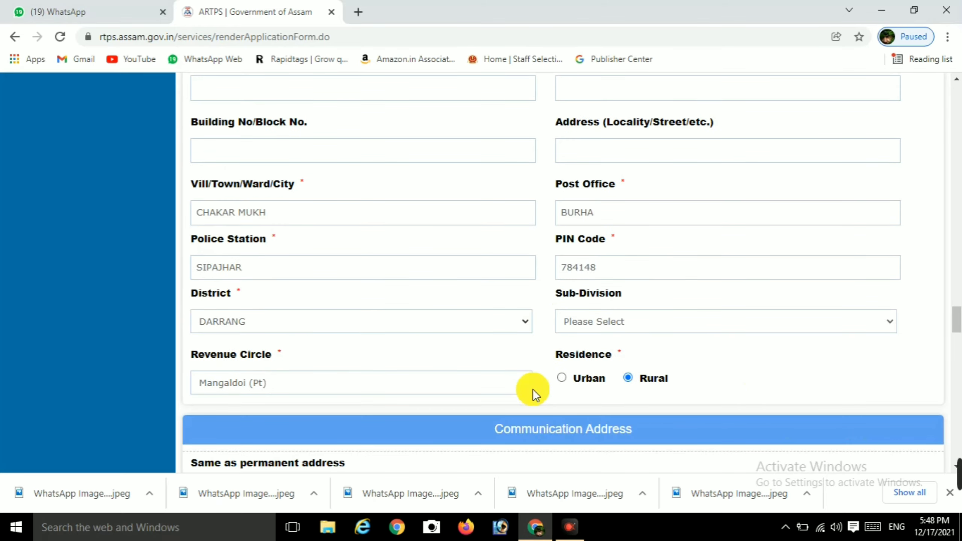
pyautogui.scroll(-1, 515, 384)
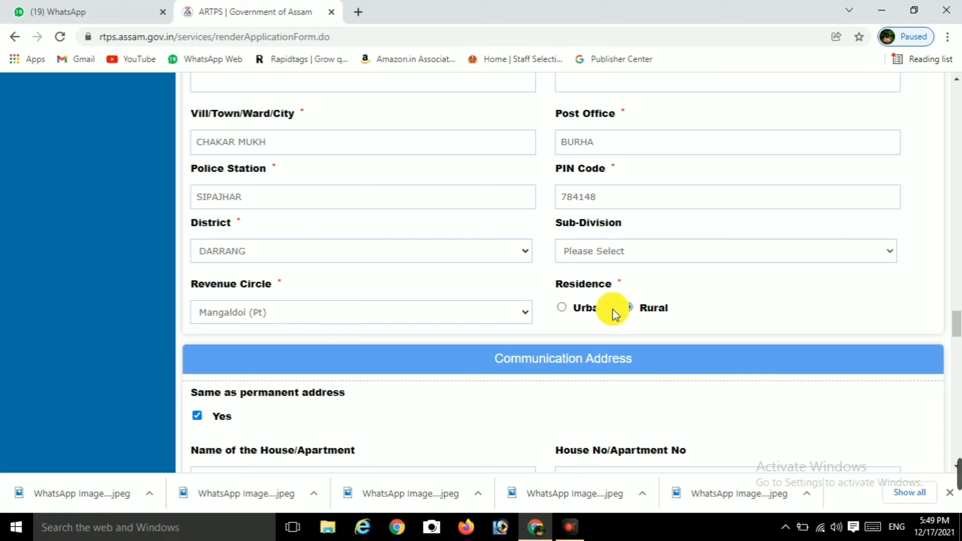
pyautogui.click(618, 252)
pyautogui.click(618, 253)
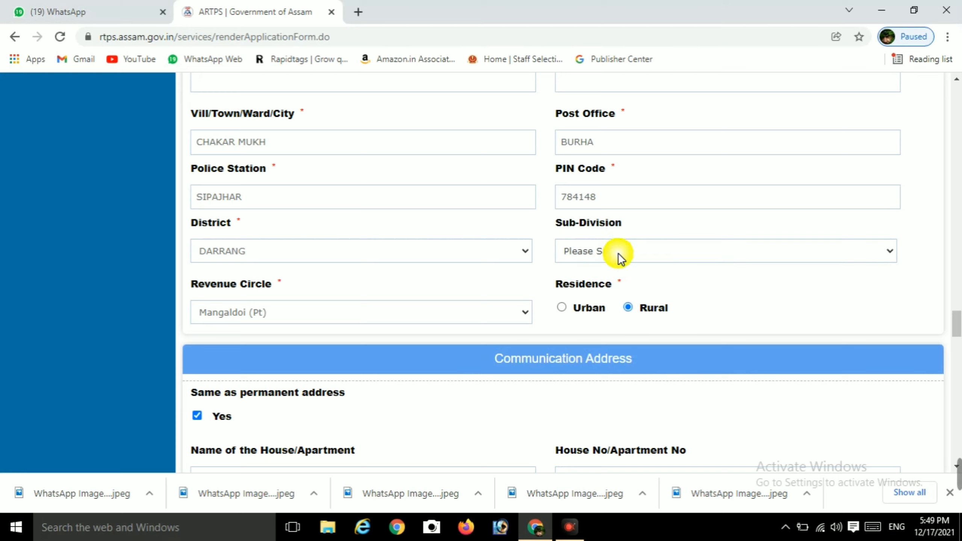
pyautogui.click(617, 253)
pyautogui.click(613, 284)
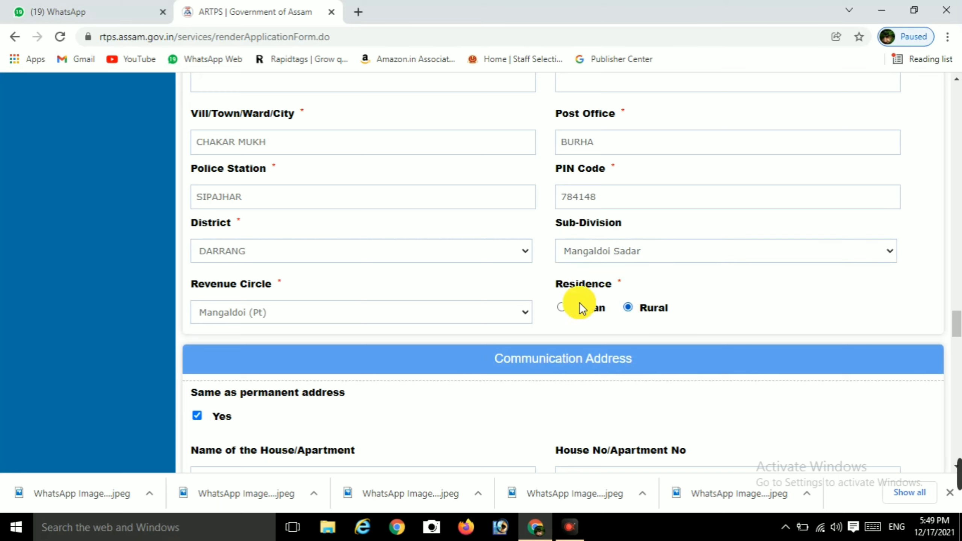
# Step: Toggle copying the permanent address to the communication address
pyautogui.scroll(-5, 489, 294)
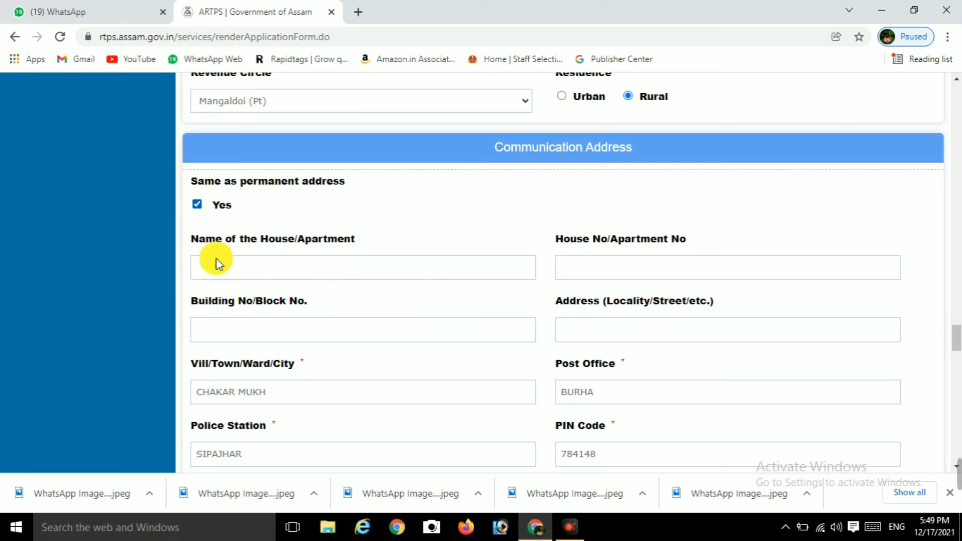
pyautogui.click(199, 206)
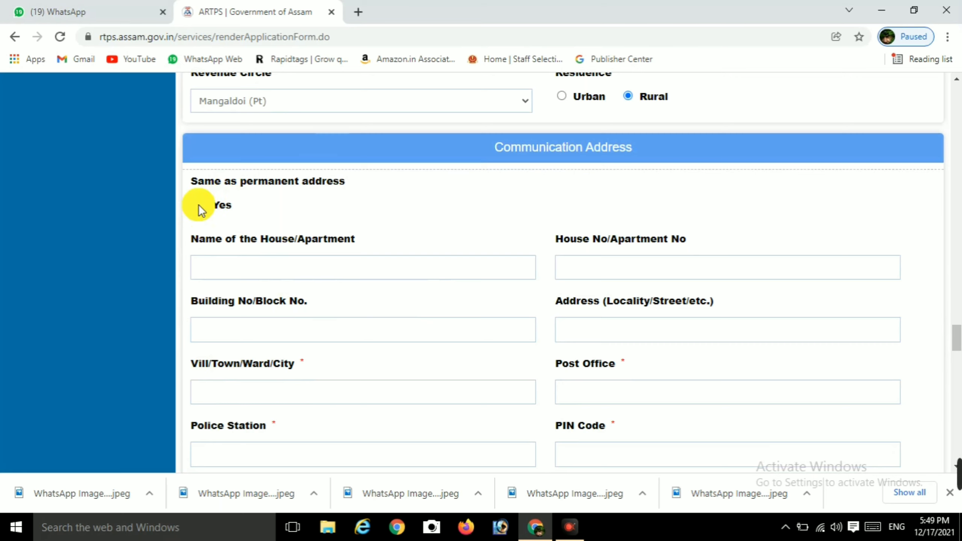
pyautogui.click(199, 205)
pyautogui.scroll(-7, 266, 262)
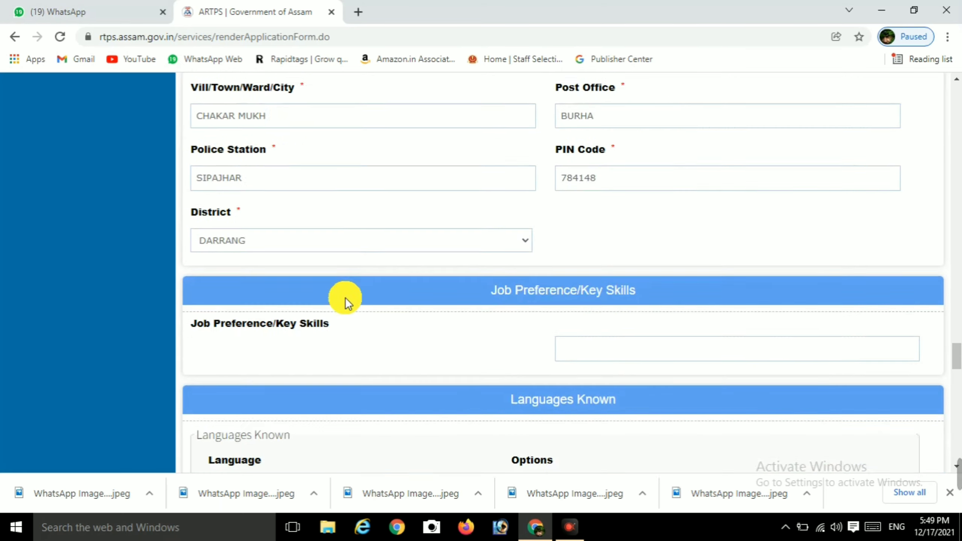
pyautogui.scroll(-7, 344, 298)
pyautogui.scroll(-2, 345, 315)
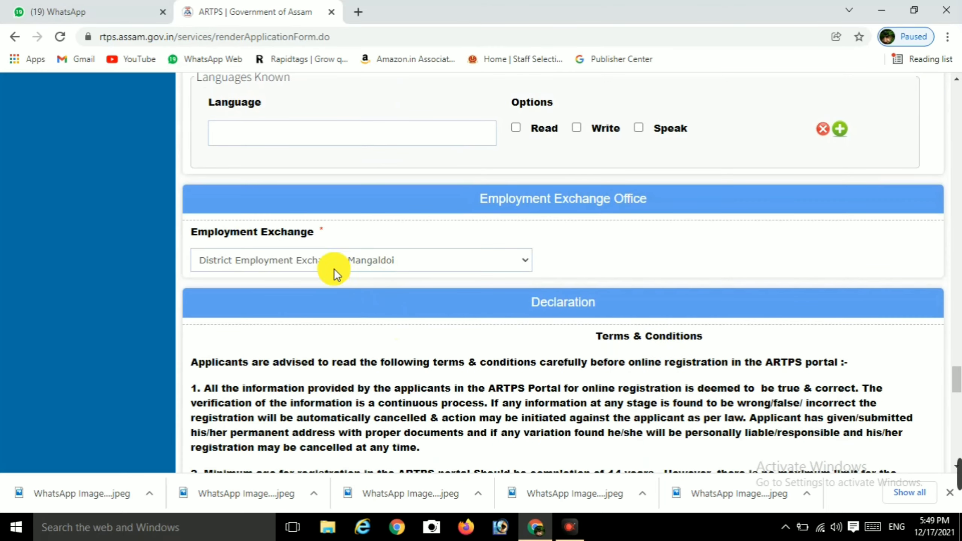
pyautogui.click(289, 260)
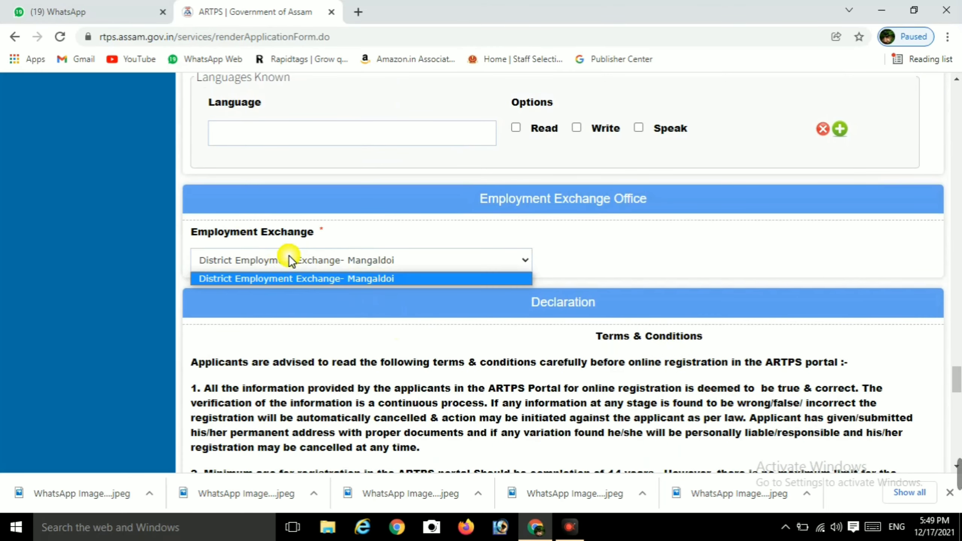
pyautogui.click(288, 260)
pyautogui.scroll(-13, 398, 284)
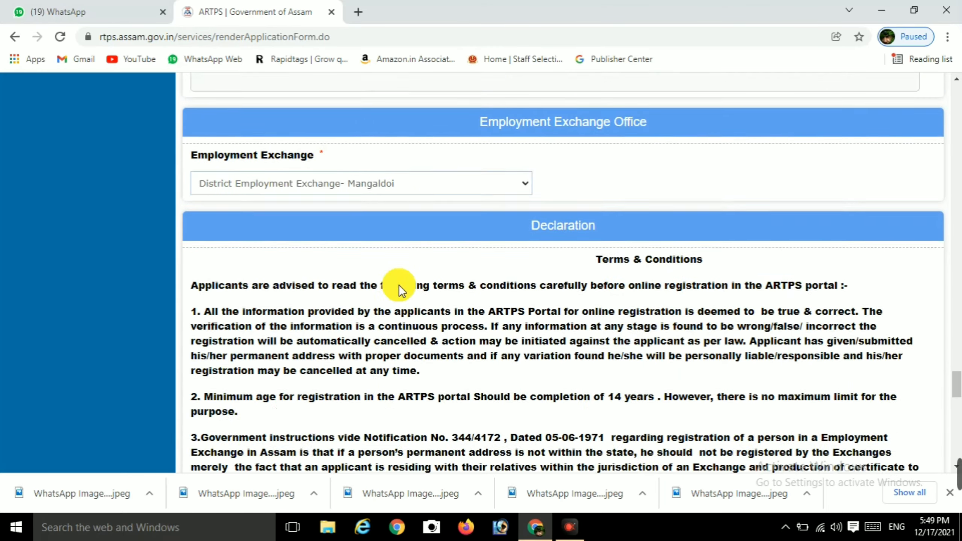
pyautogui.scroll(-8, 441, 287)
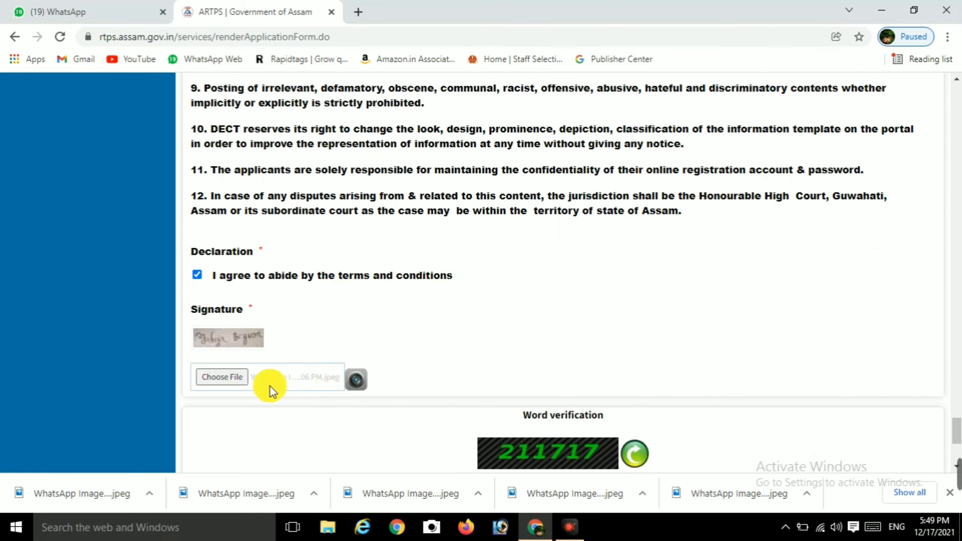
pyautogui.scroll(-4, 530, 375)
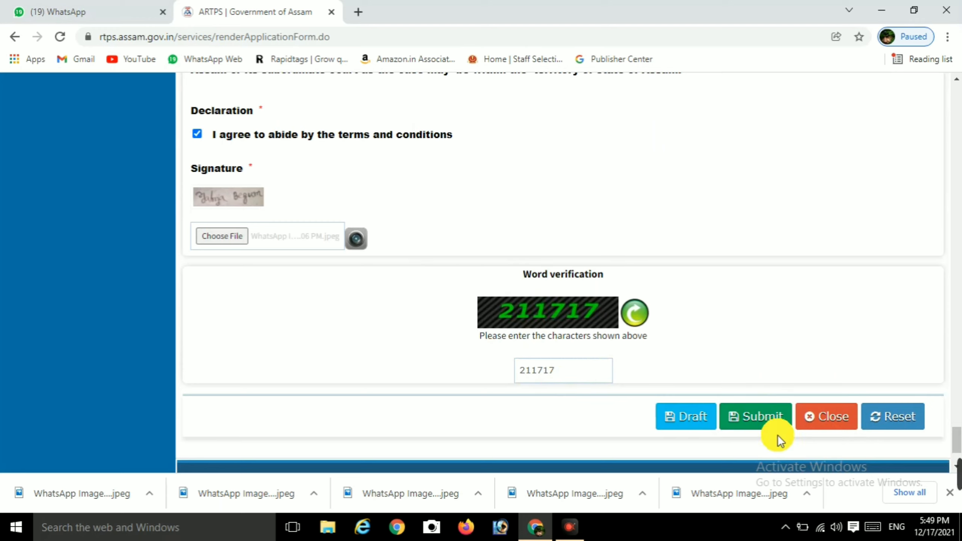
# Step: Choose Unemployed as Current Employment Status, resubmit the form, and begin entering the Aadhaar OTP
pyautogui.click(752, 414)
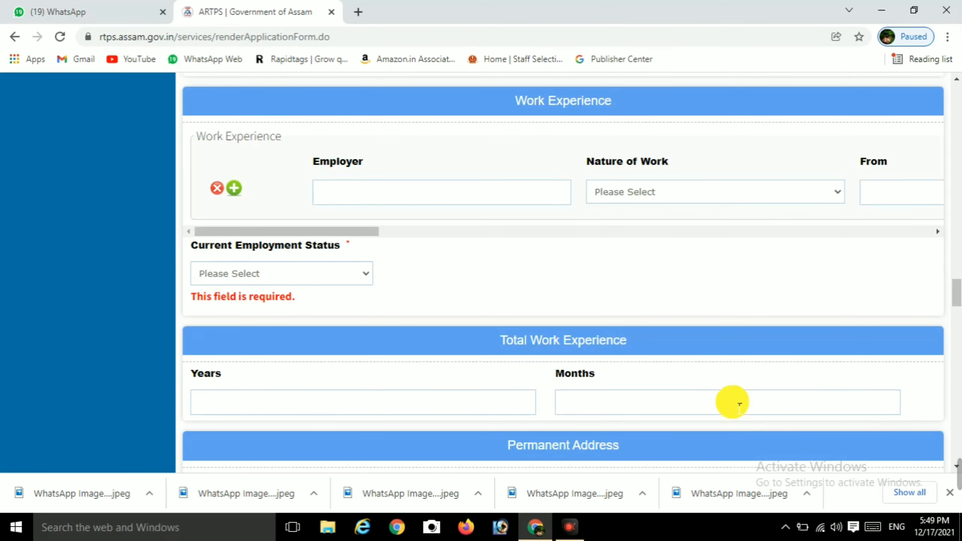
pyautogui.click(314, 273)
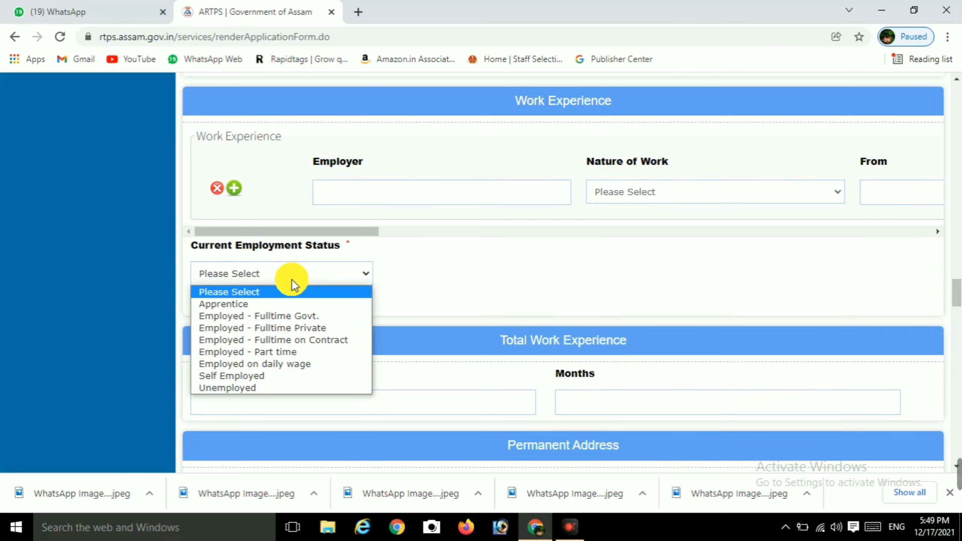
pyautogui.click(250, 386)
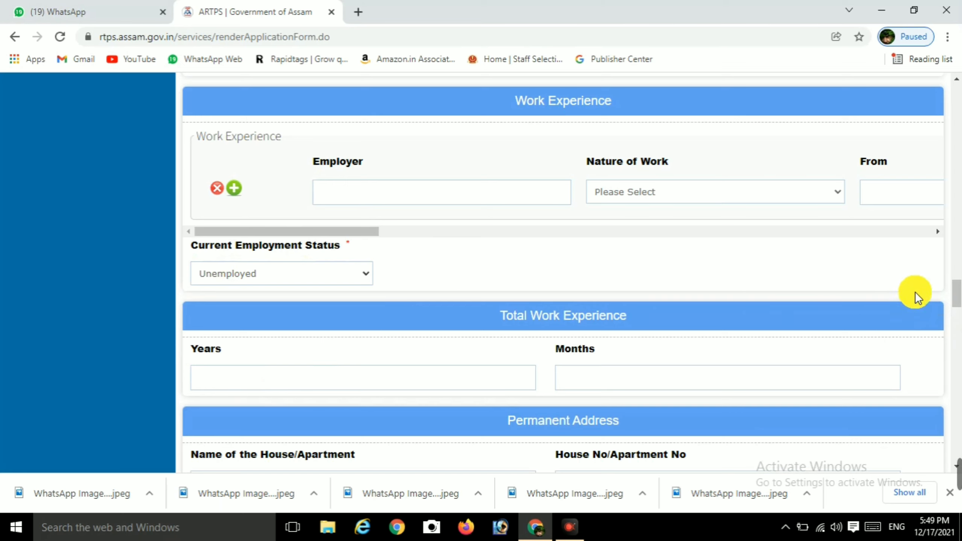
pyautogui.moveTo(956, 291); pyautogui.dragTo(959, 448)
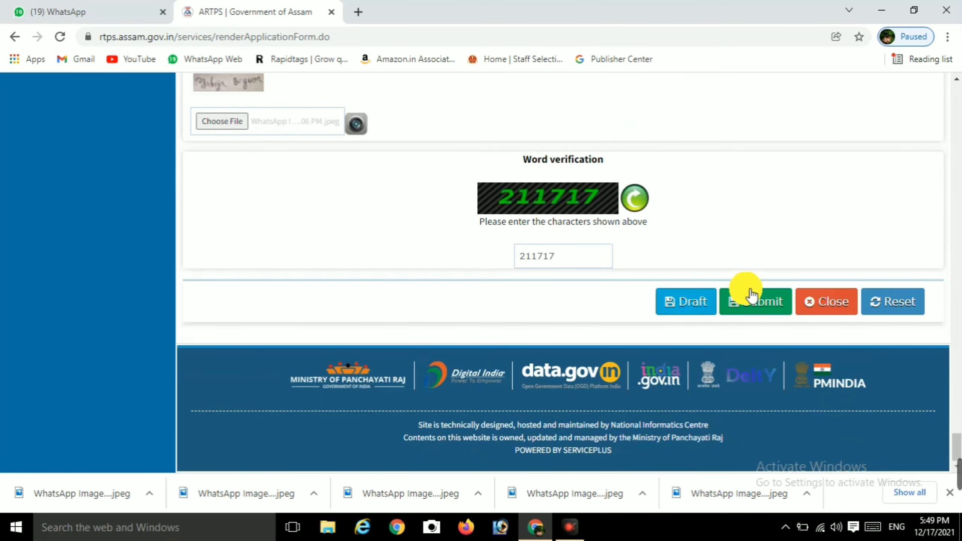
pyautogui.click(761, 311)
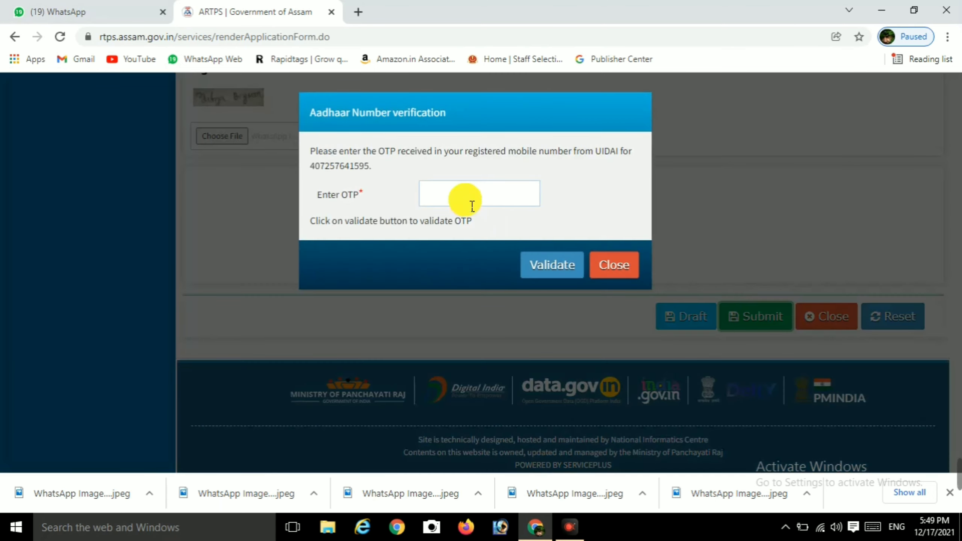
pyautogui.click(473, 205)
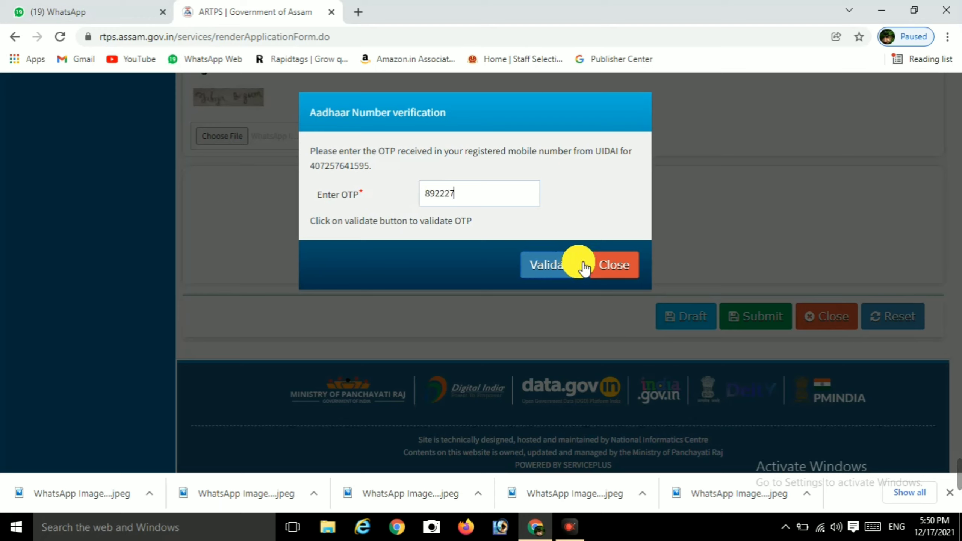
# Step: Validate the OTP, acknowledge 'Aadhaar Verified', then retry and dismiss the UIDAI error 403
pyautogui.click(574, 268)
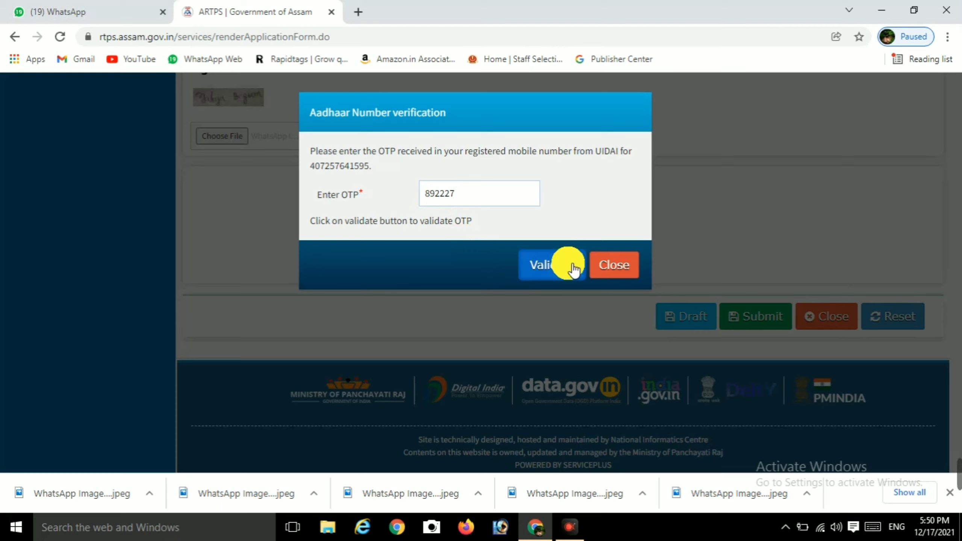
pyautogui.click(557, 269)
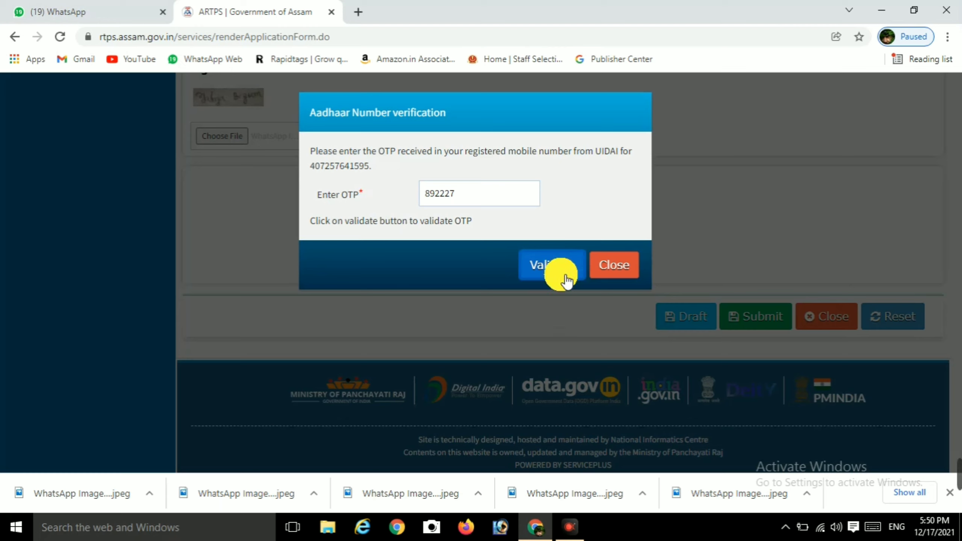
pyautogui.click(544, 265)
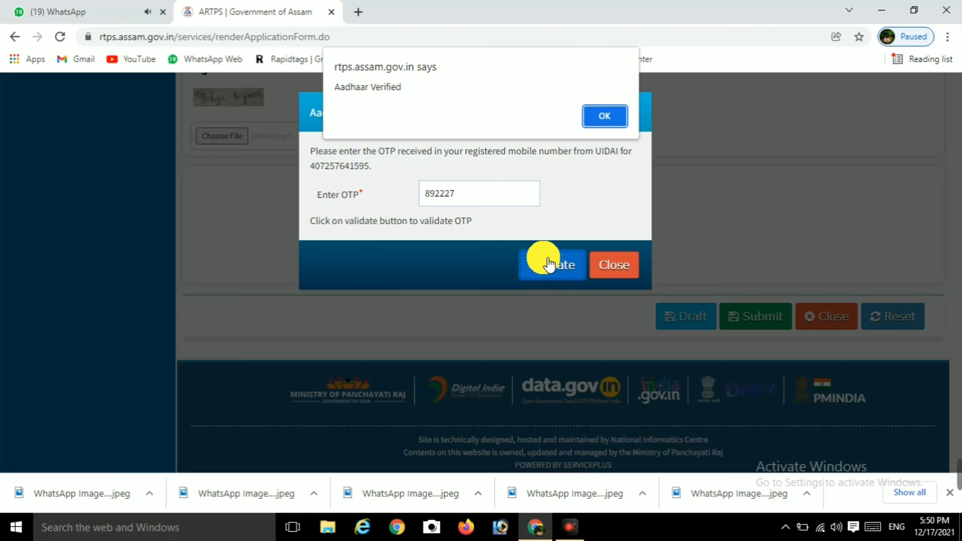
pyautogui.click(637, 82)
pyautogui.click(603, 116)
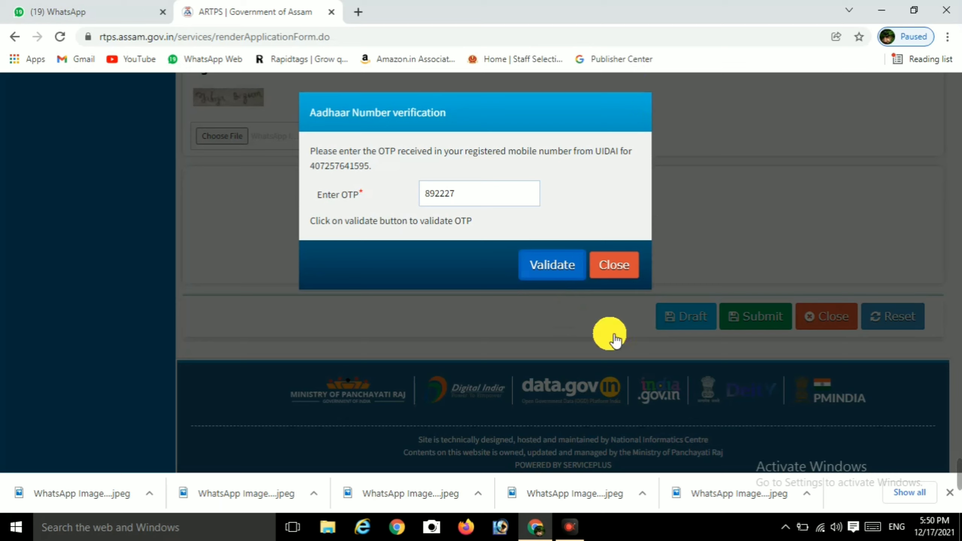
pyautogui.click(561, 267)
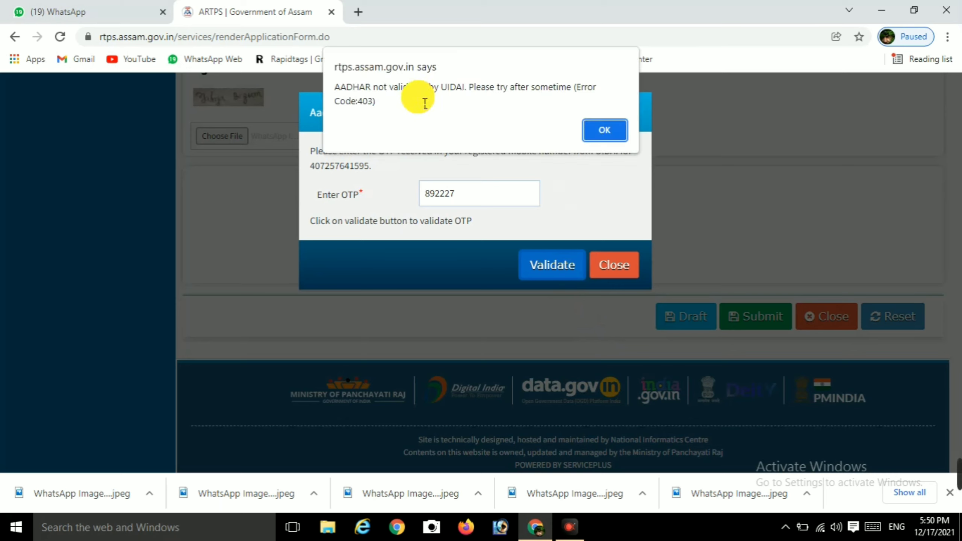
pyautogui.click(597, 130)
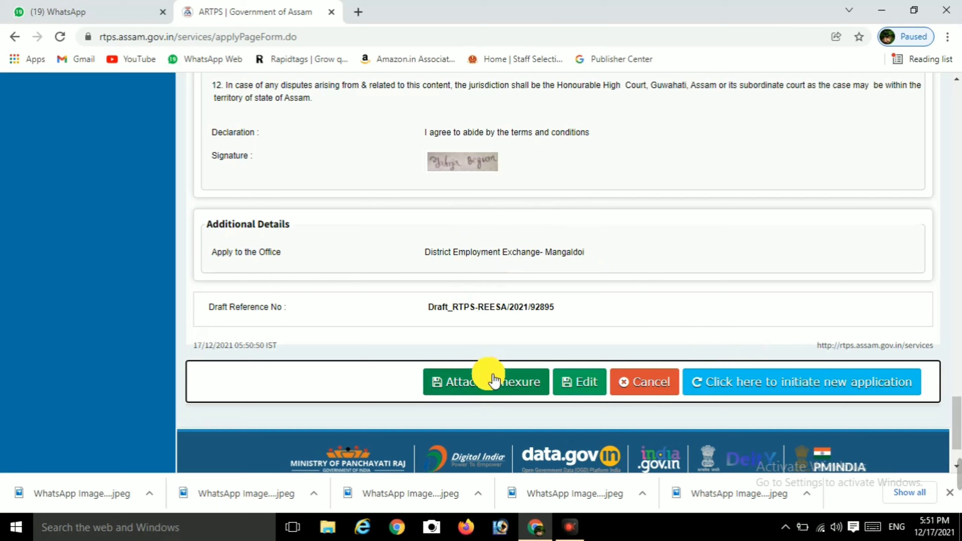
# Step: Proceed from the application preview to the Attach Annexure page
pyautogui.click(479, 384)
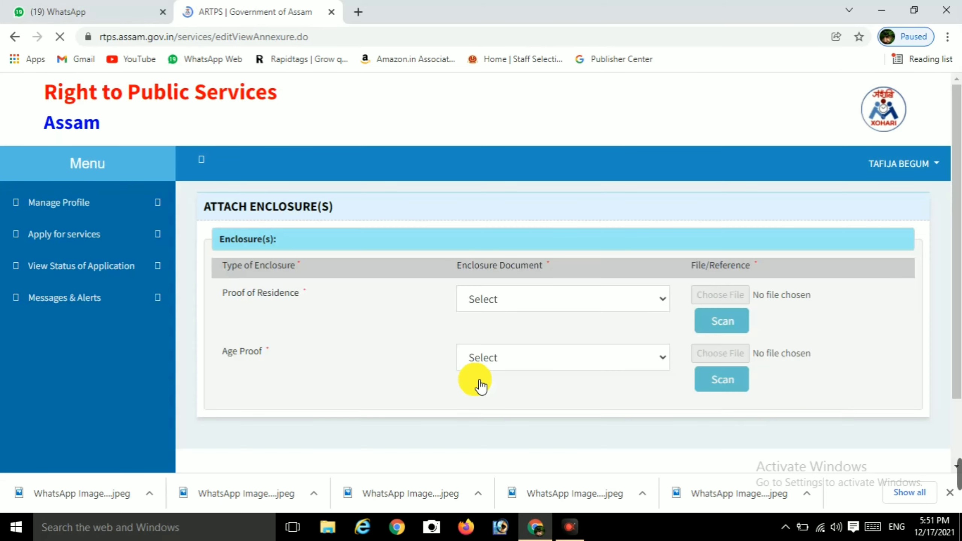
# Step: Set the voter list and HSLC admit card as Proof of Residence and Age Proof enclosures
pyautogui.scroll(-1, 504, 229)
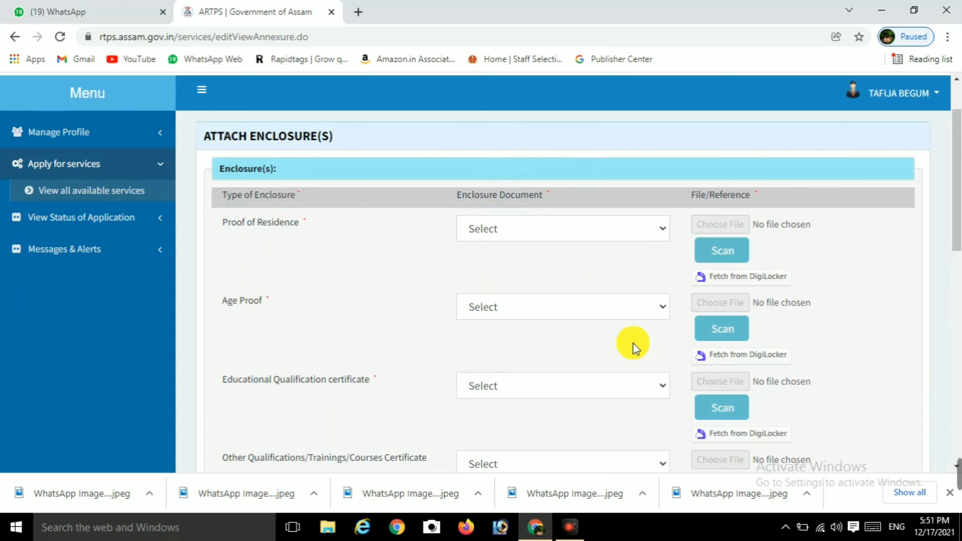
pyautogui.click(570, 527)
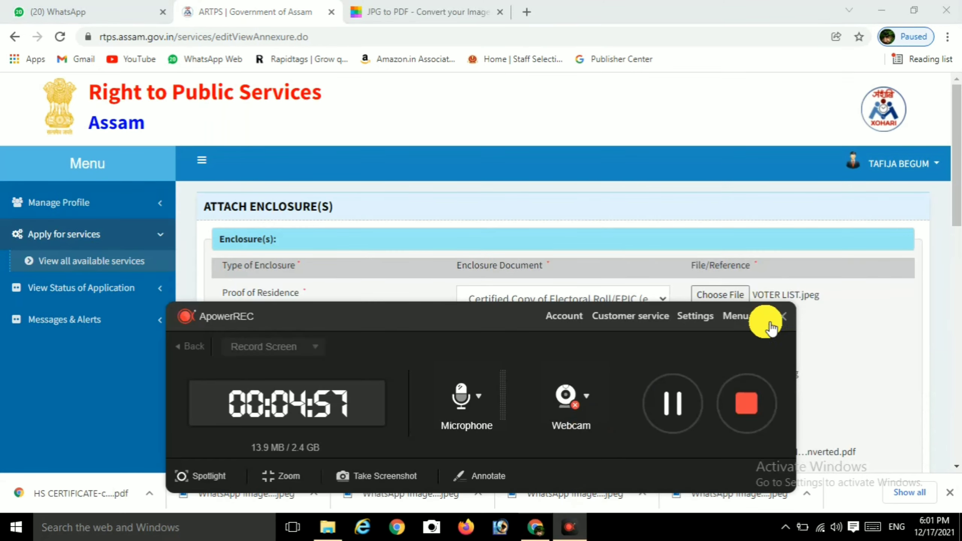
pyautogui.click(763, 316)
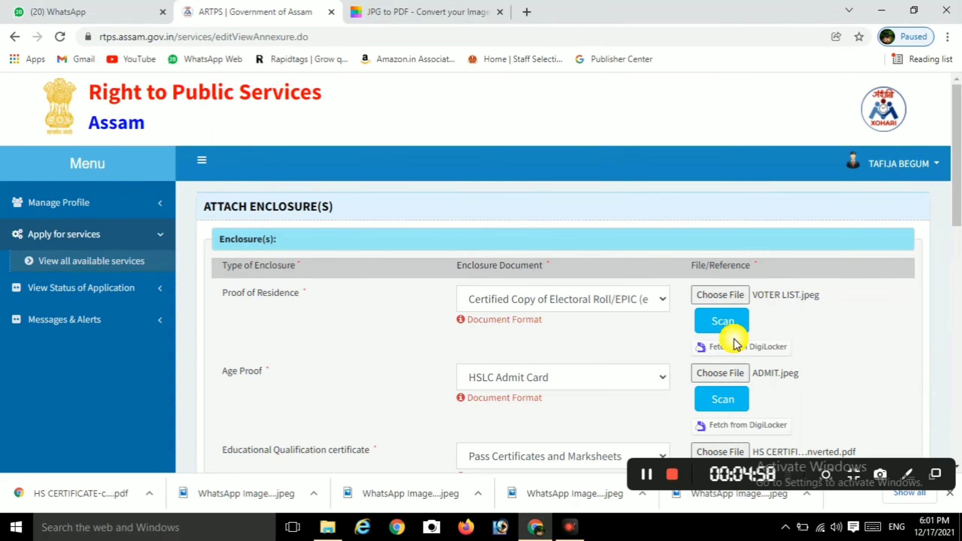
pyautogui.scroll(-2, 478, 298)
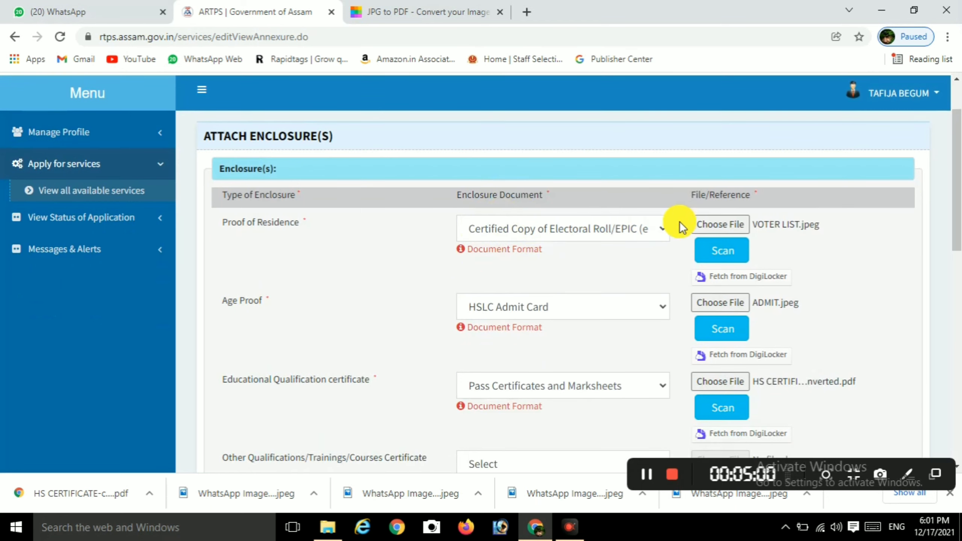
pyautogui.scroll(-2, 590, 253)
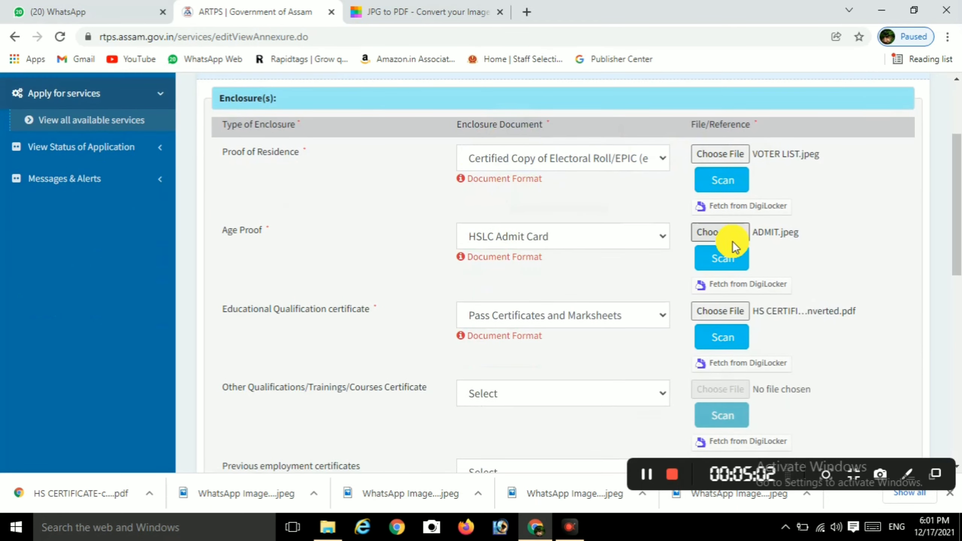
pyautogui.scroll(-2, 506, 294)
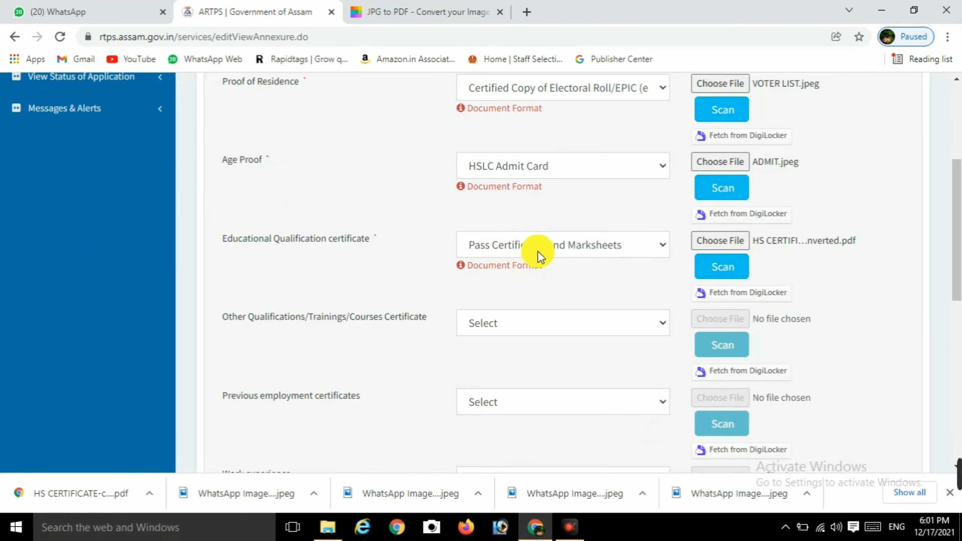
# Step: Attach the converted HS certificate PDF as the qualification enclosure and save the annexure
pyautogui.click(738, 244)
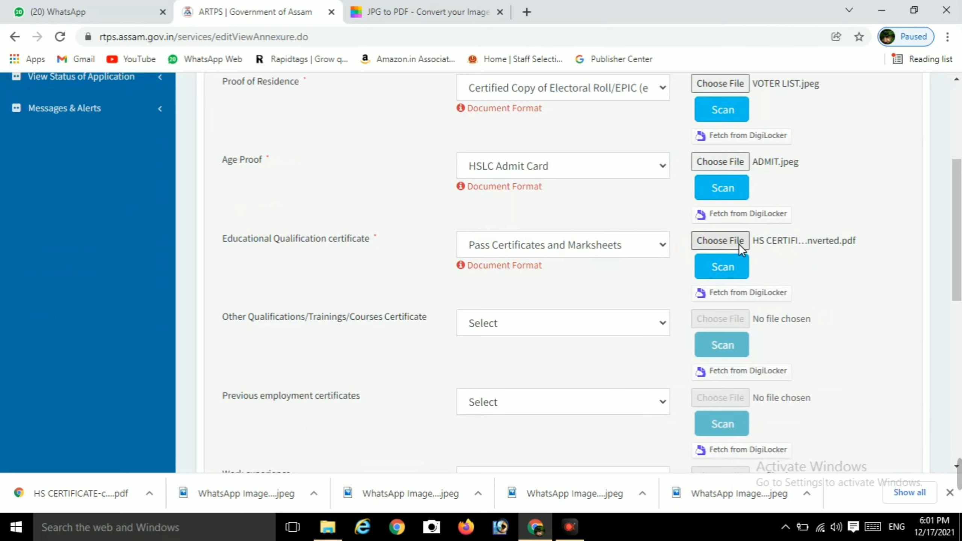
pyautogui.doubleClick(254, 207)
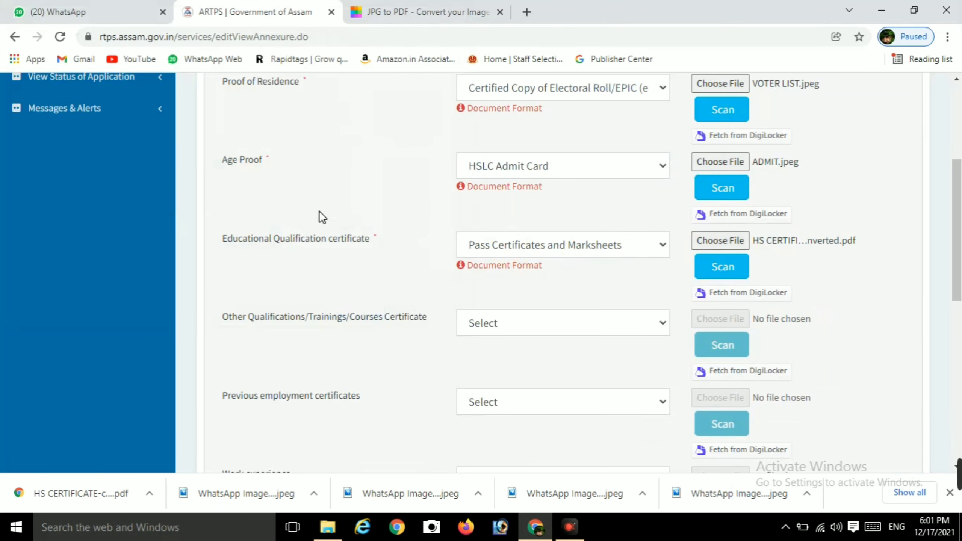
pyautogui.scroll(-4, 500, 244)
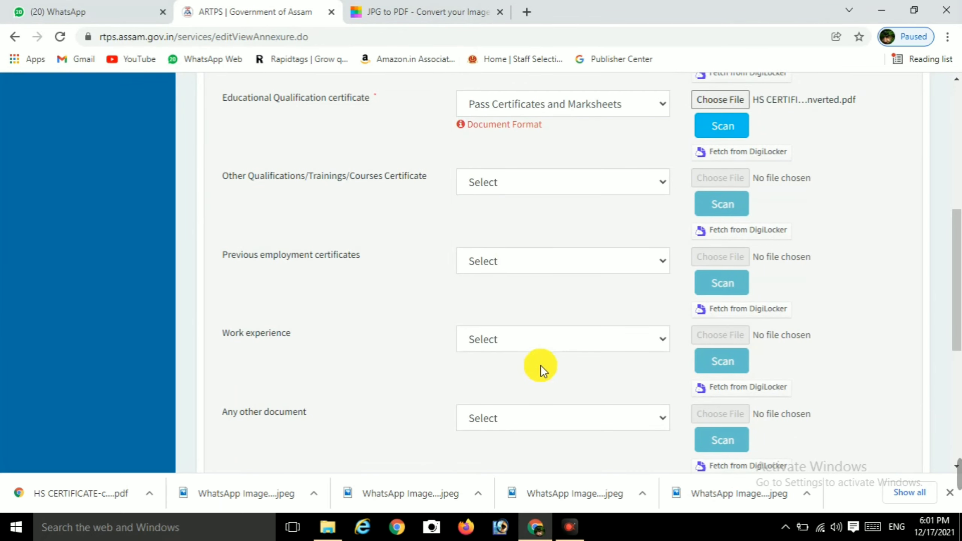
pyautogui.scroll(-8, 538, 362)
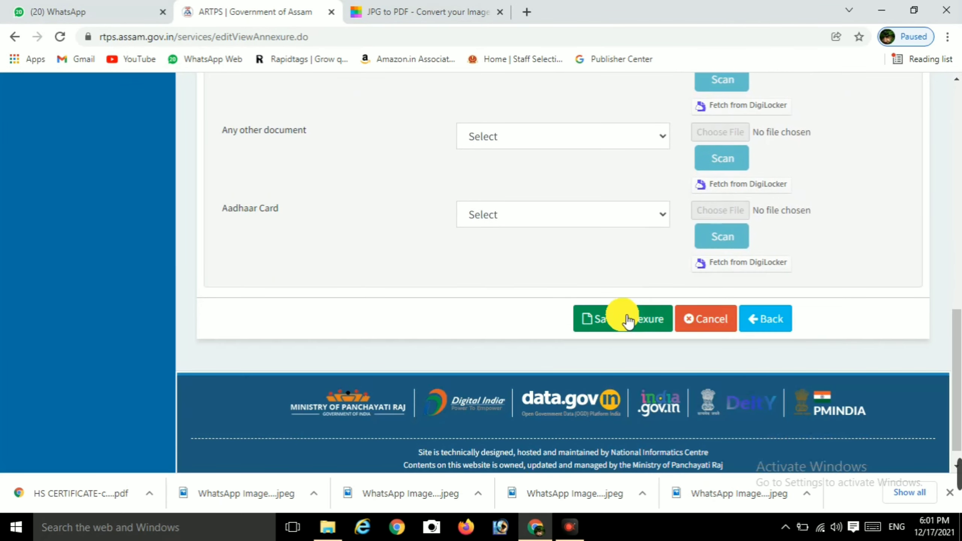
pyautogui.click(612, 319)
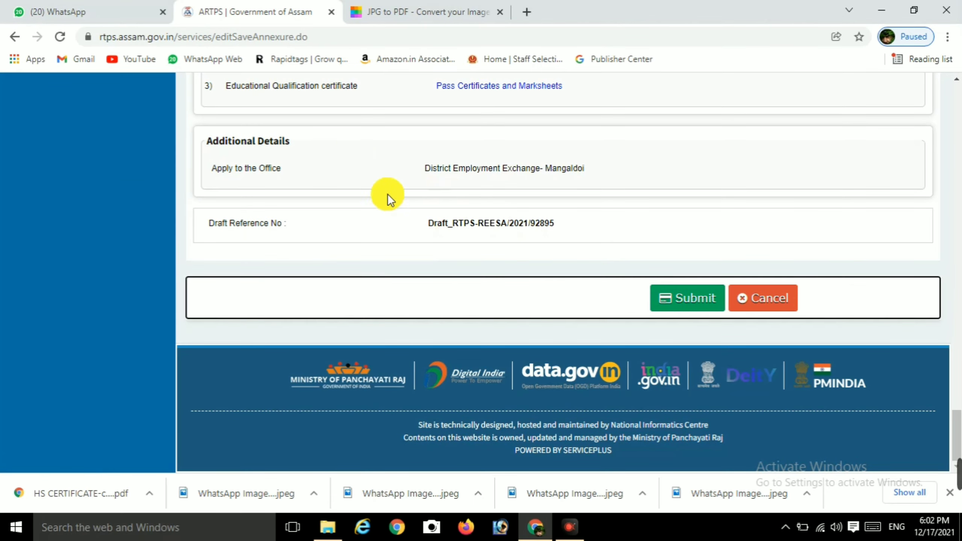
# Step: Review the preview for District Employment Exchange- Mangaldoi, renewal 16/12/2024, and submit it
pyautogui.scroll(15, 387, 194)
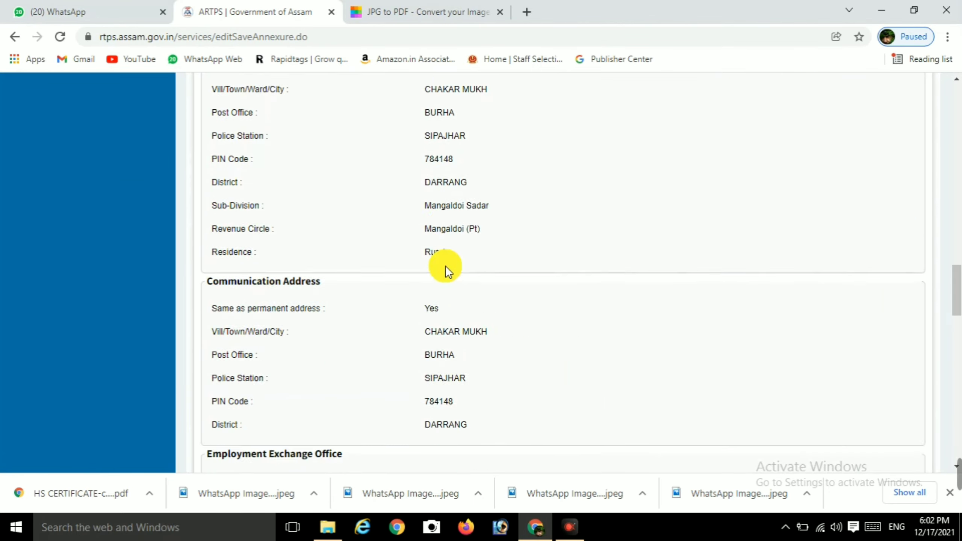
pyautogui.scroll(7, 445, 271)
pyautogui.scroll(-12, 431, 239)
pyautogui.scroll(-15, 430, 231)
pyautogui.scroll(-1, 442, 240)
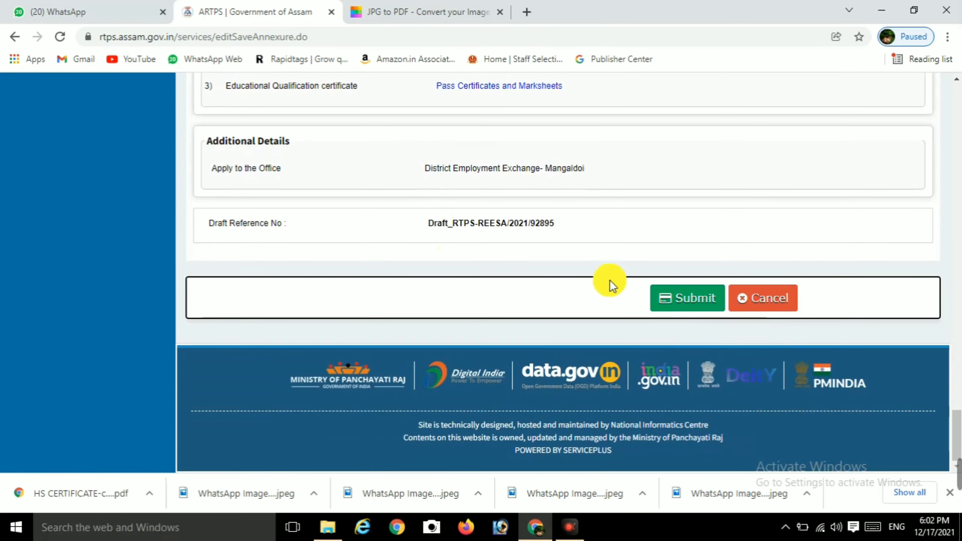
pyautogui.click(693, 301)
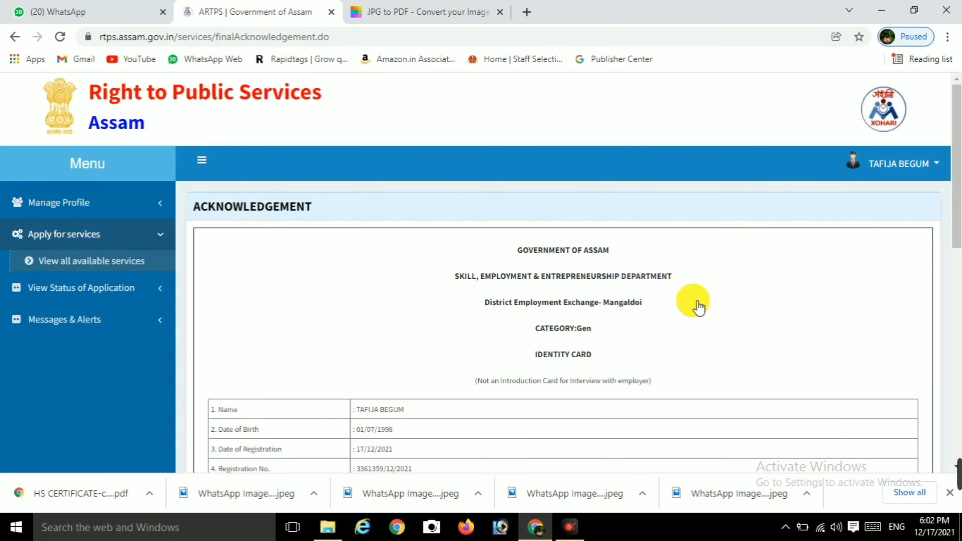
# Step: Export the District Employment Exchange- Mangaldoi identity card acknowledgement to PDF
pyautogui.scroll(-3, 496, 206)
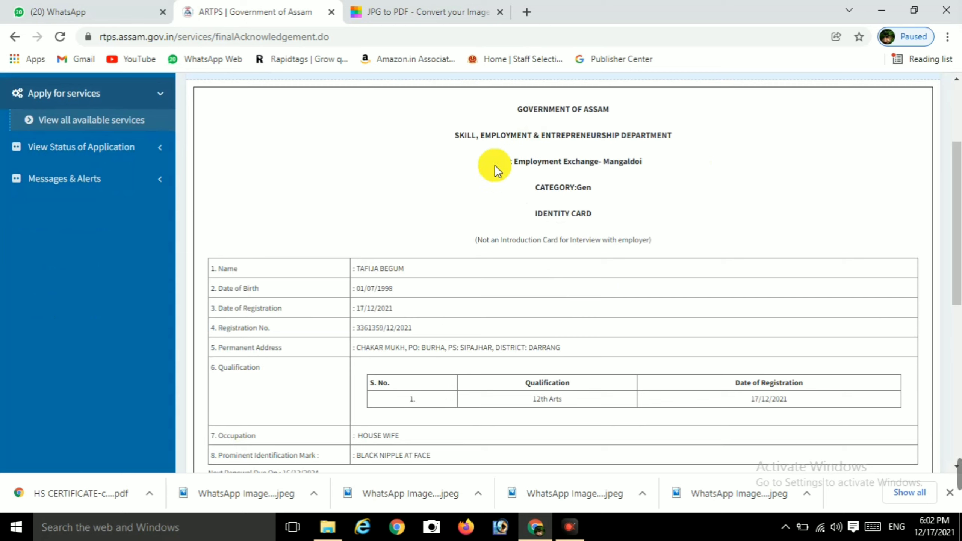
pyautogui.moveTo(360, 329); pyautogui.dragTo(445, 330)
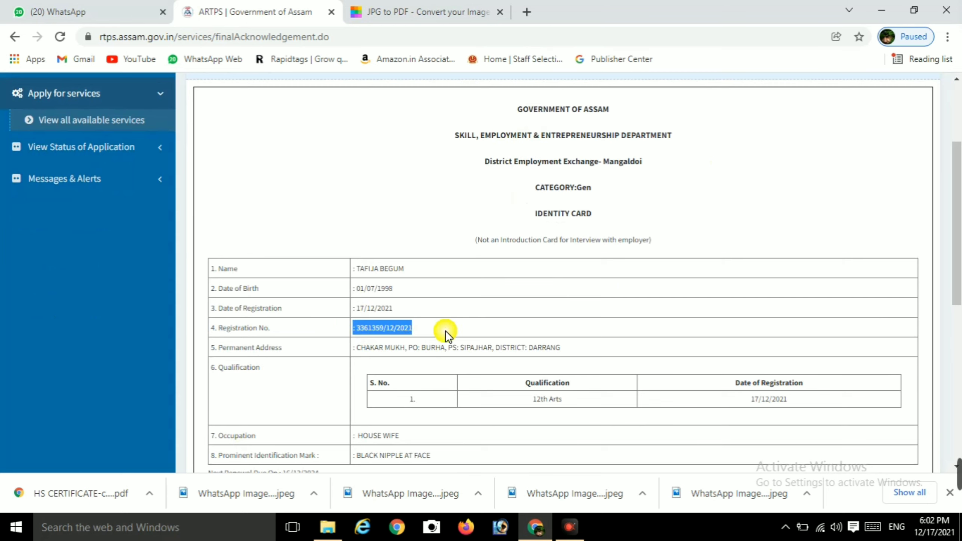
pyautogui.scroll(-3, 469, 290)
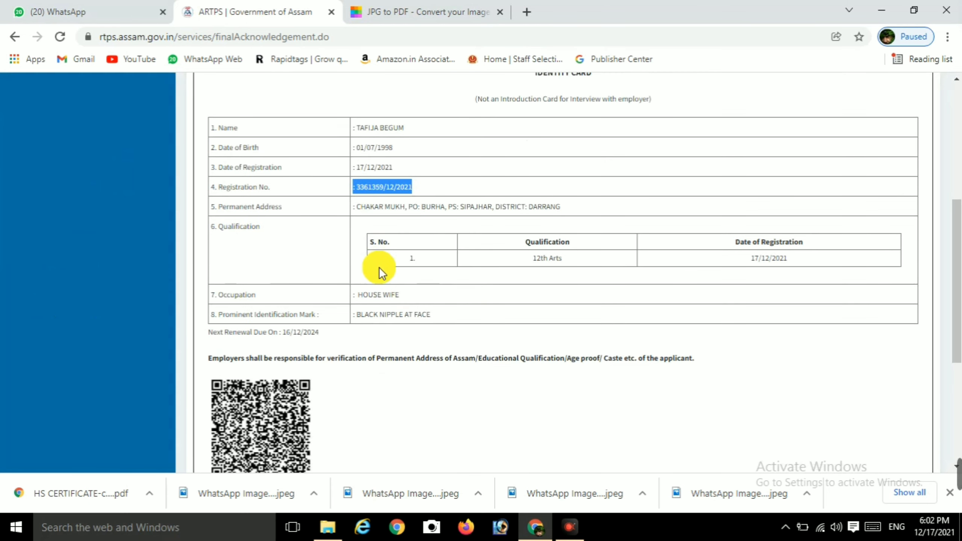
pyautogui.scroll(-2, 423, 333)
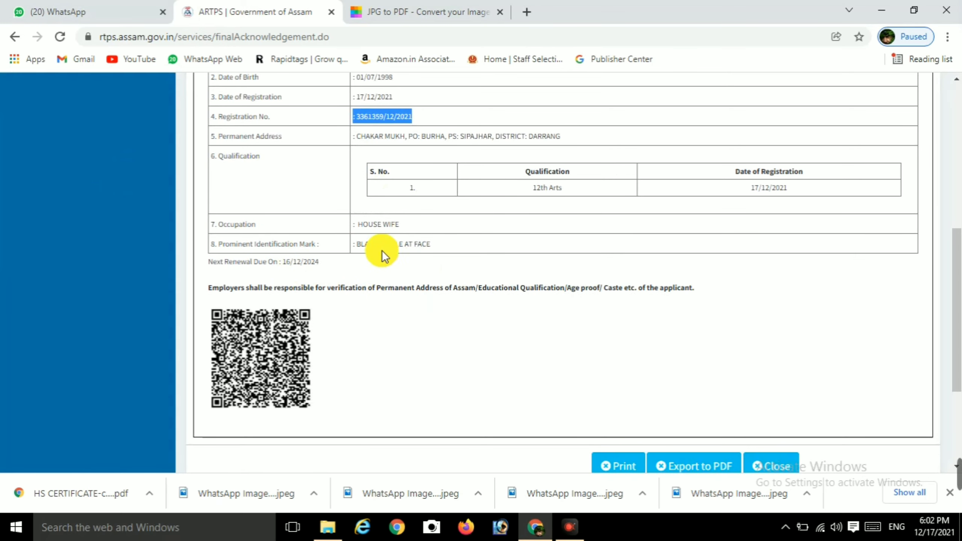
pyautogui.scroll(-4, 312, 327)
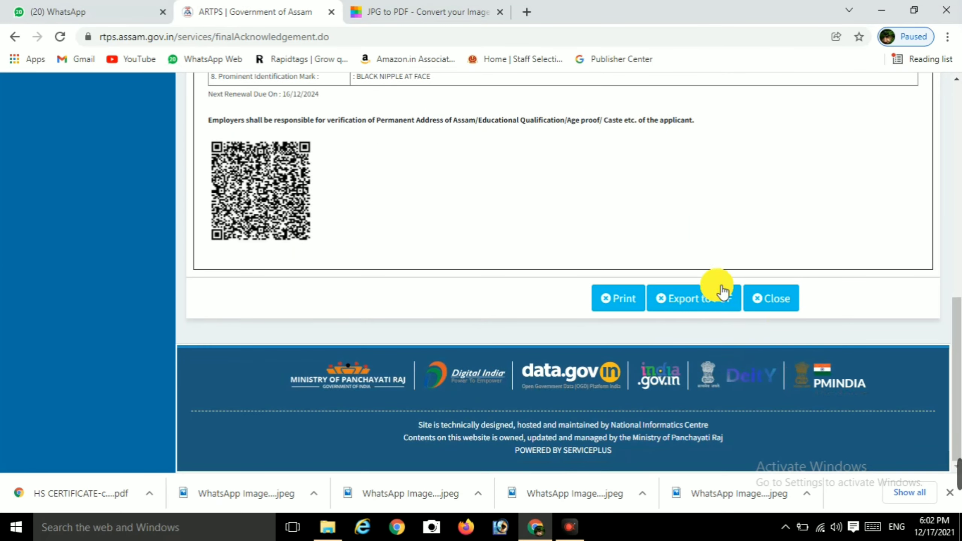
pyautogui.click(695, 303)
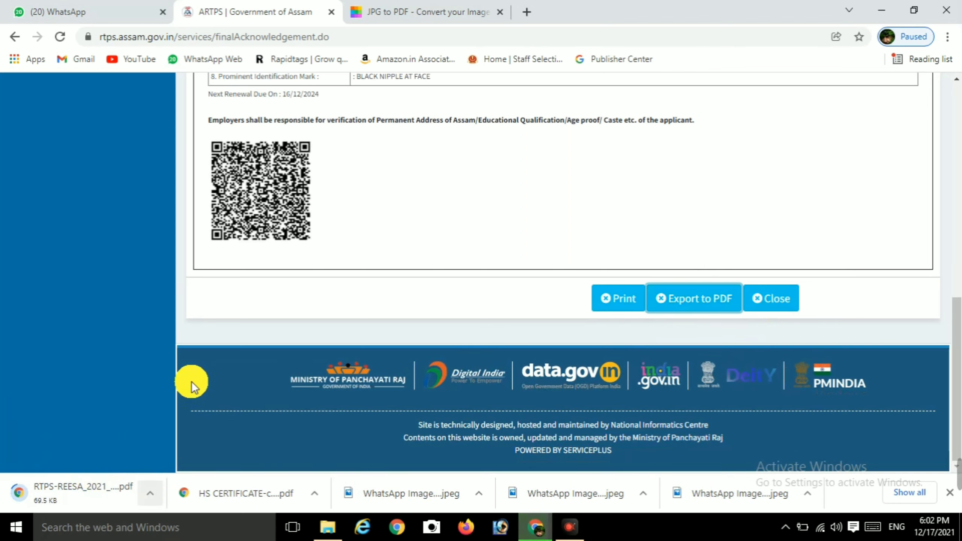
# Step: Clear the stray text selections on the registration number and department line
pyautogui.scroll(3, 336, 392)
pyautogui.scroll(2, 337, 394)
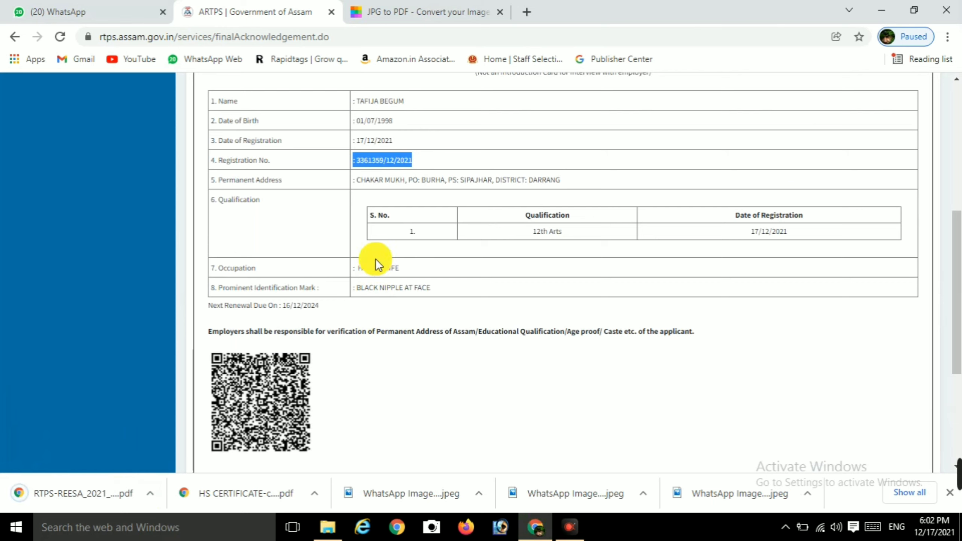
pyautogui.click(387, 190)
pyautogui.scroll(-2, 357, 193)
pyautogui.scroll(9, 491, 300)
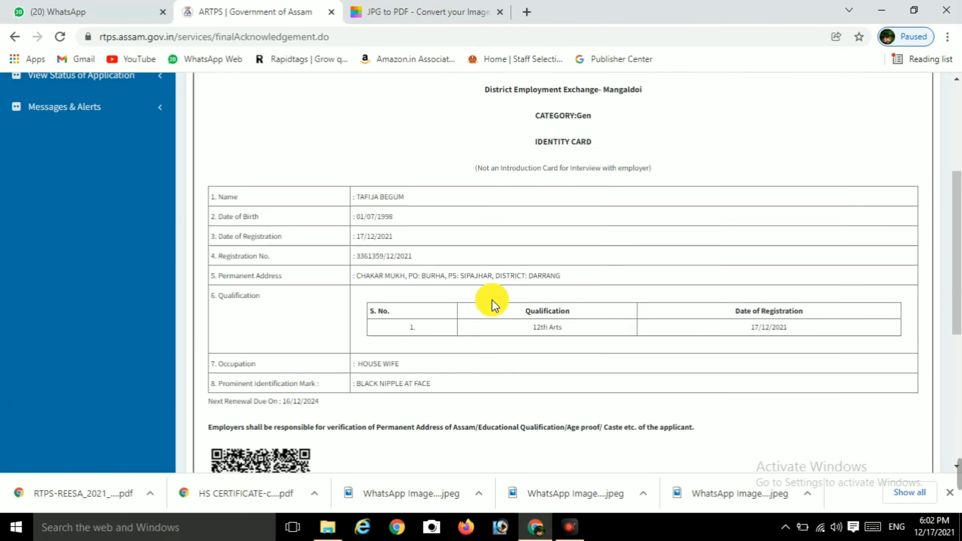
pyautogui.moveTo(460, 282); pyautogui.dragTo(664, 317)
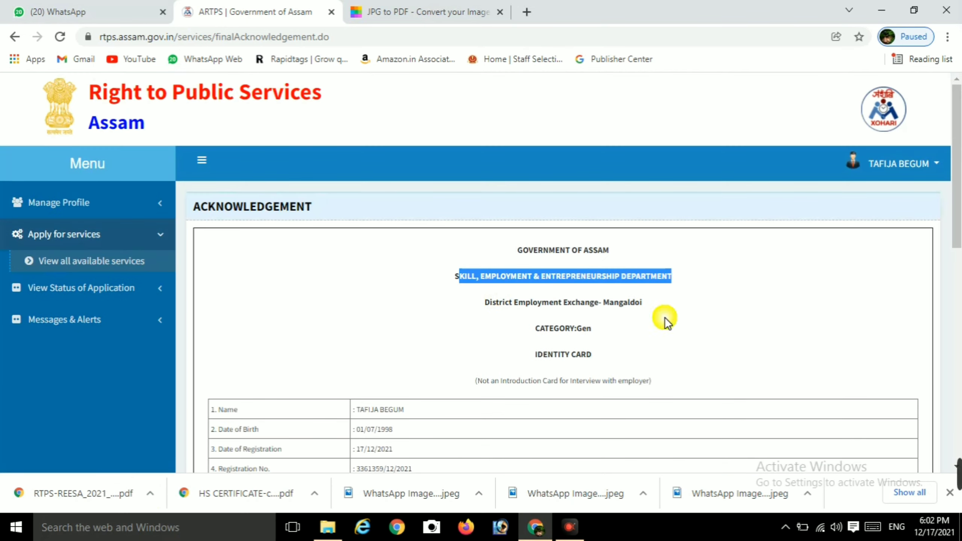
pyautogui.click(664, 317)
# Step: Collapse the side navigation to widen the identity card view
pyautogui.scroll(-5, 733, 334)
pyautogui.scroll(-7, 729, 333)
pyautogui.scroll(2, 539, 357)
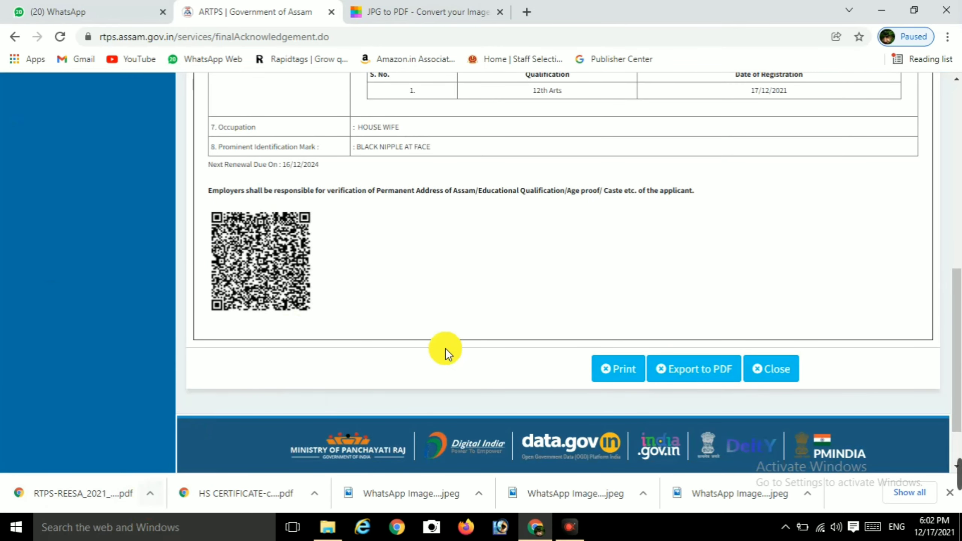
pyautogui.scroll(10, 195, 408)
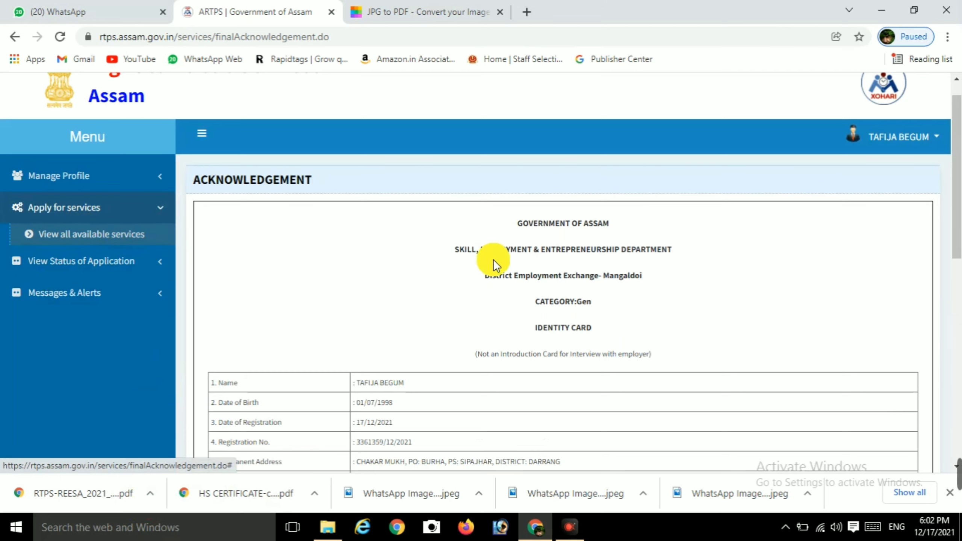
pyautogui.scroll(-2, 493, 260)
pyautogui.scroll(3, 197, 228)
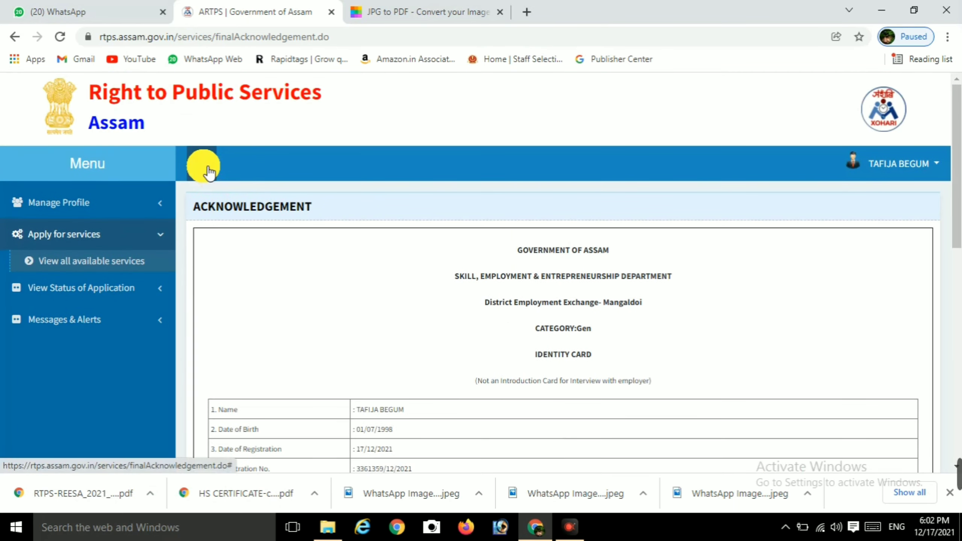
pyautogui.click(203, 166)
pyautogui.scroll(-10, 407, 404)
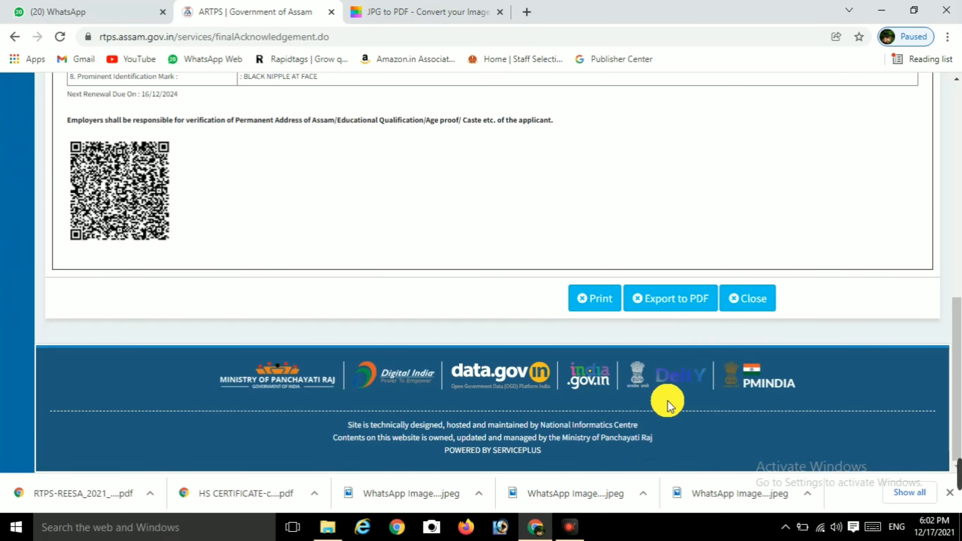
# Step: Close the acknowledgement and open Modify Submissions under View Status of Application
pyautogui.click(755, 305)
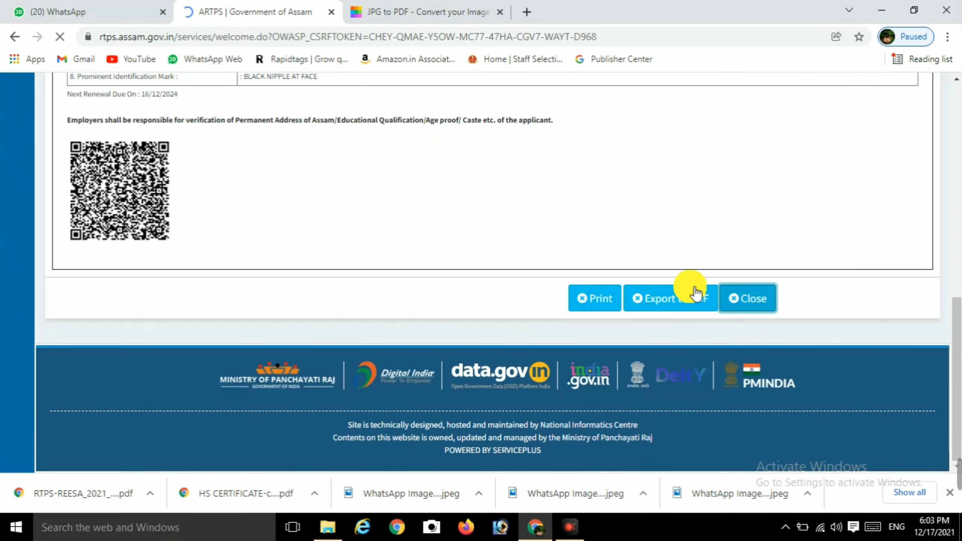
pyautogui.scroll(-2, 375, 242)
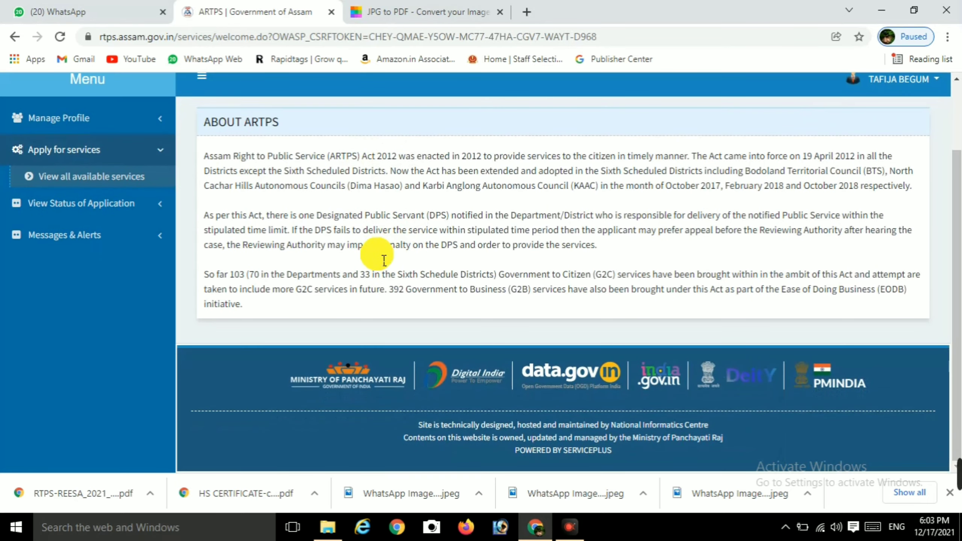
pyautogui.scroll(3, 222, 230)
pyautogui.click(87, 258)
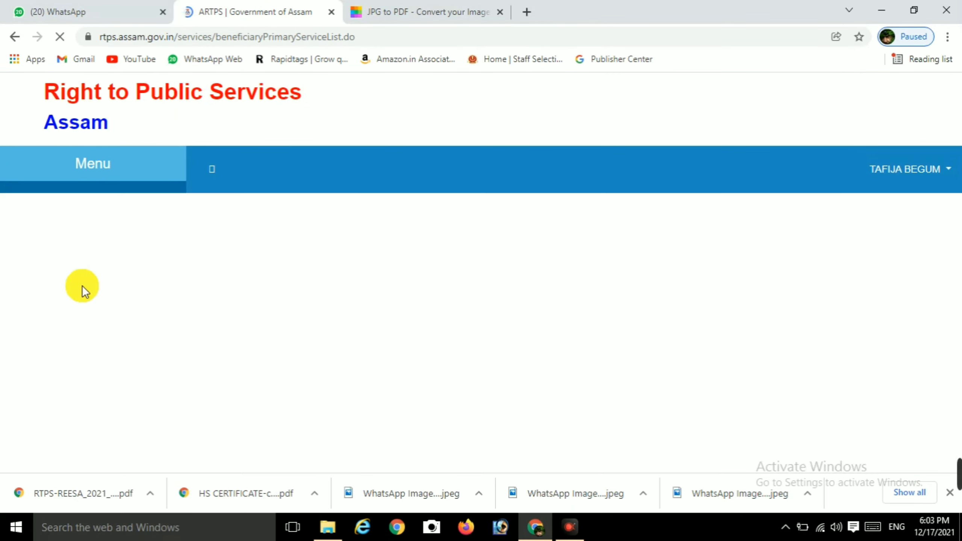
pyautogui.click(83, 288)
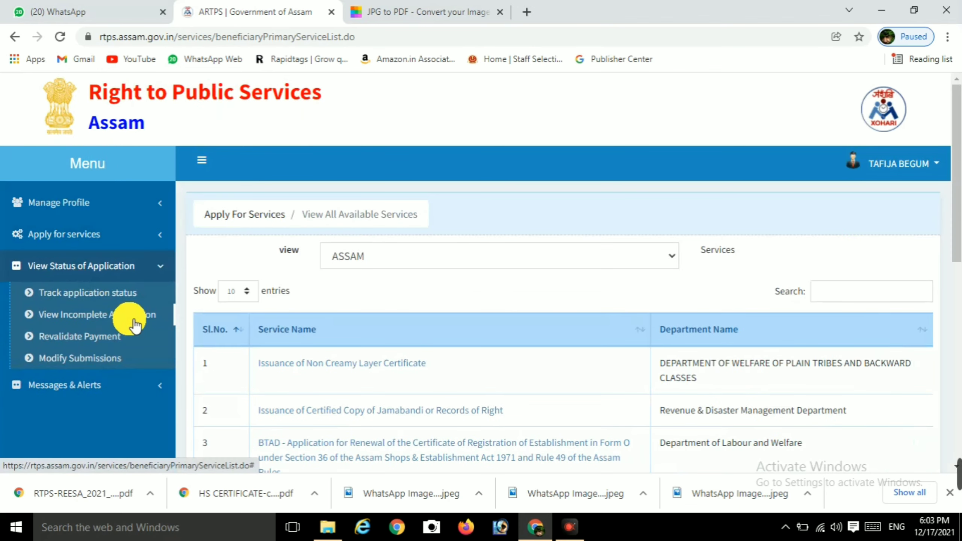
pyautogui.click(99, 358)
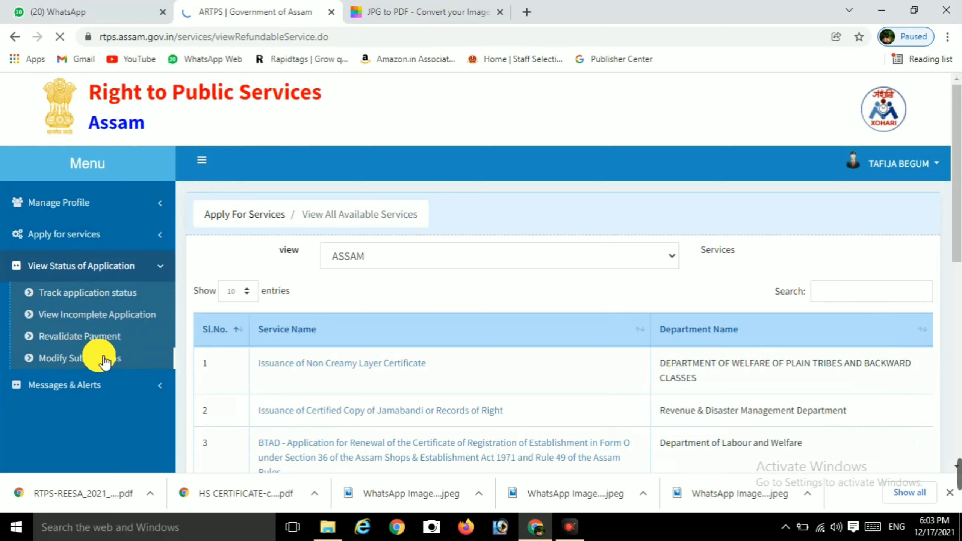
# Step: Open the Service list without choosing, then select the App Ref No search field
pyautogui.scroll(-2, 513, 299)
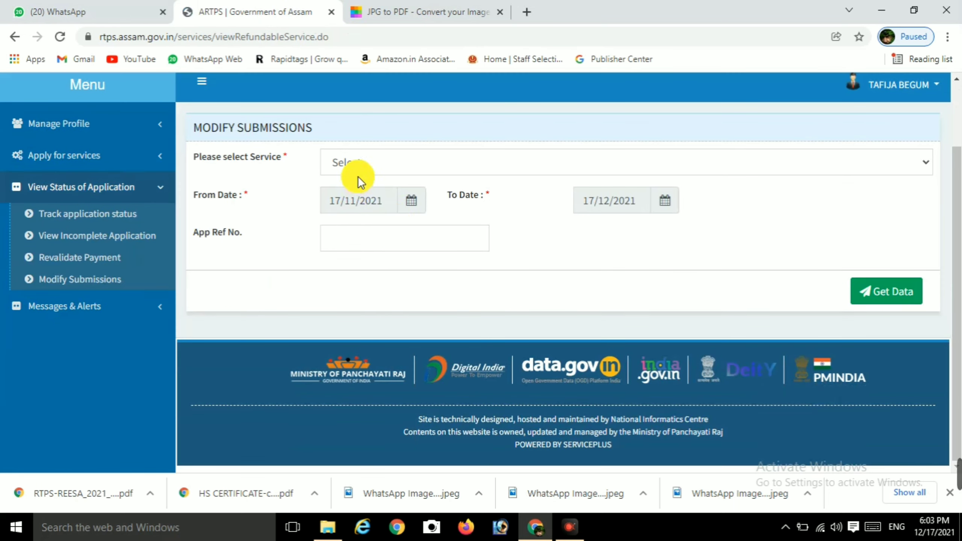
pyautogui.click(405, 163)
pyautogui.click(404, 163)
pyautogui.click(336, 237)
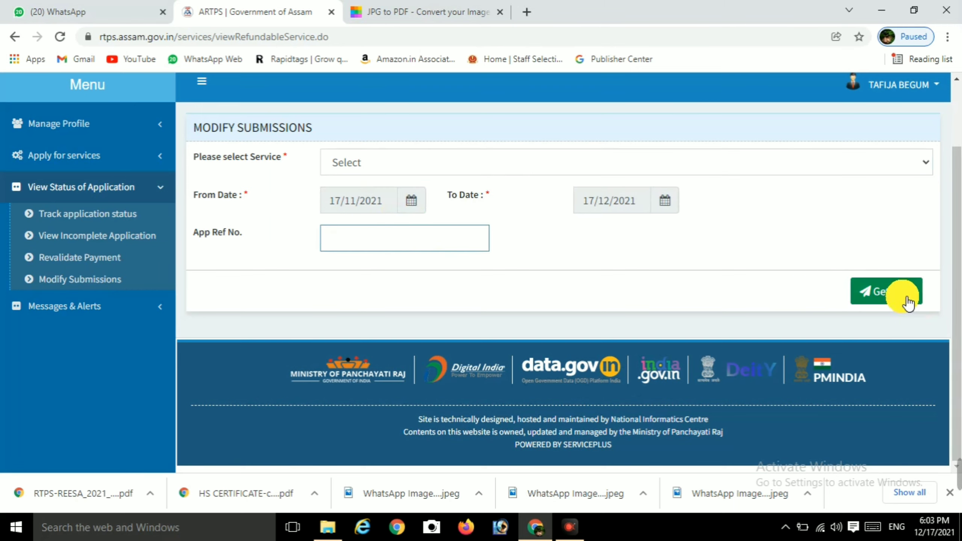
pyautogui.scroll(2, 217, 256)
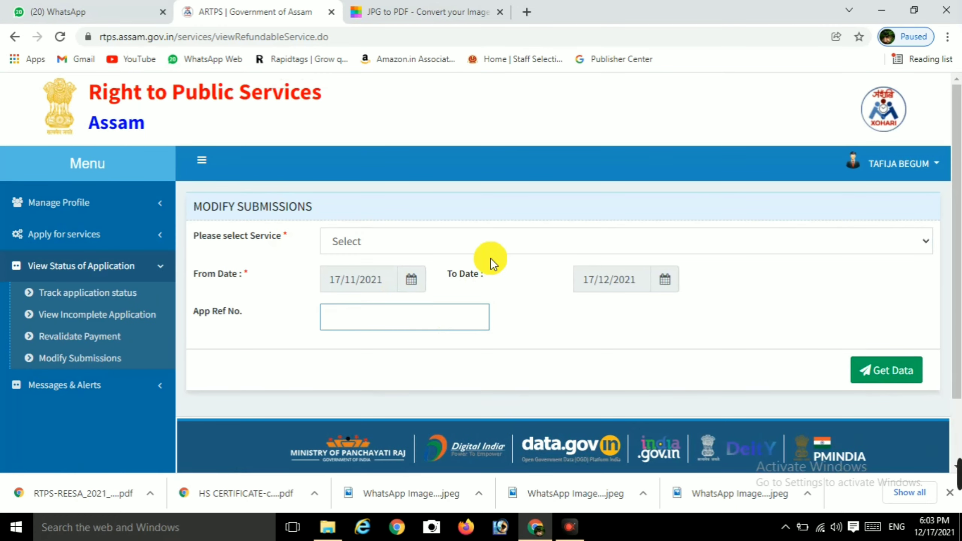